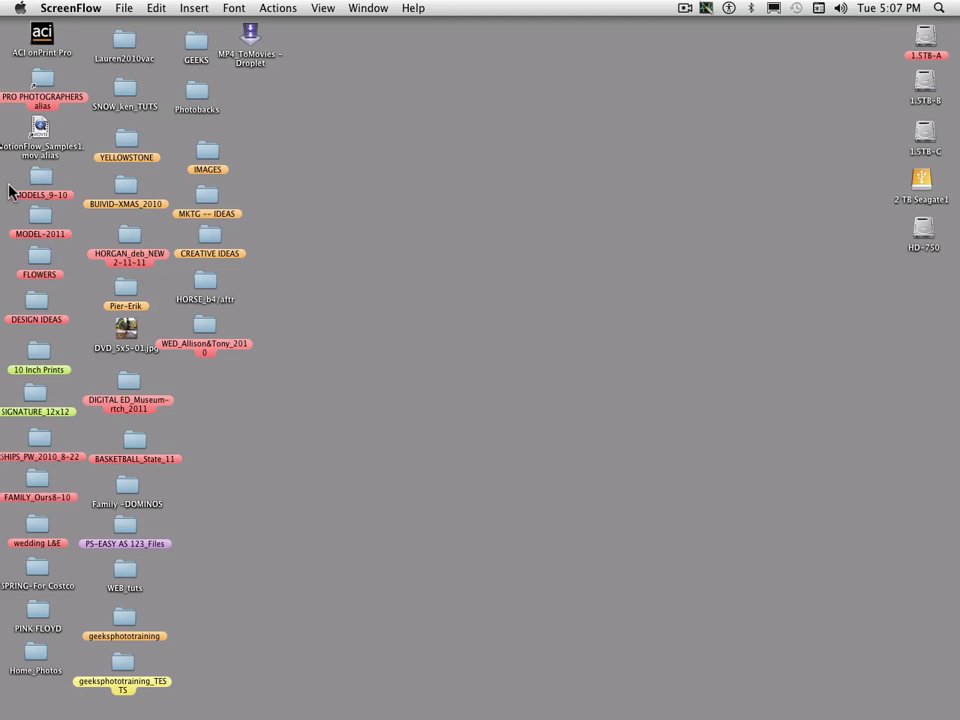
# Switch to Adobe Bridge from the Dock and open the Adobe Bridge CS5 menu
pyautogui.moveTo(6, 152)
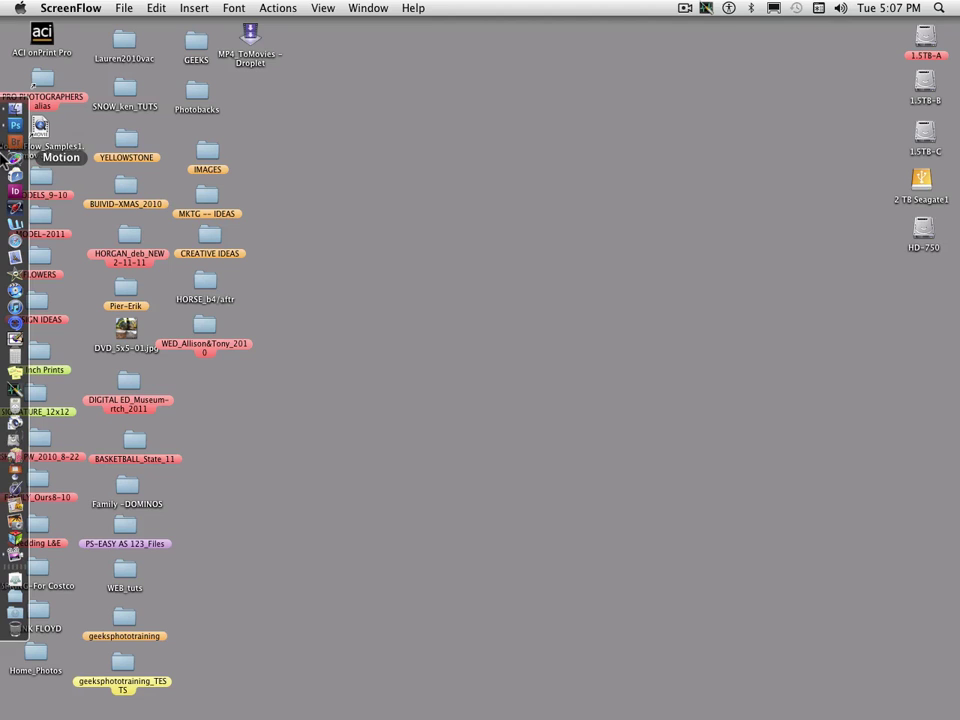
pyautogui.click(15, 146)
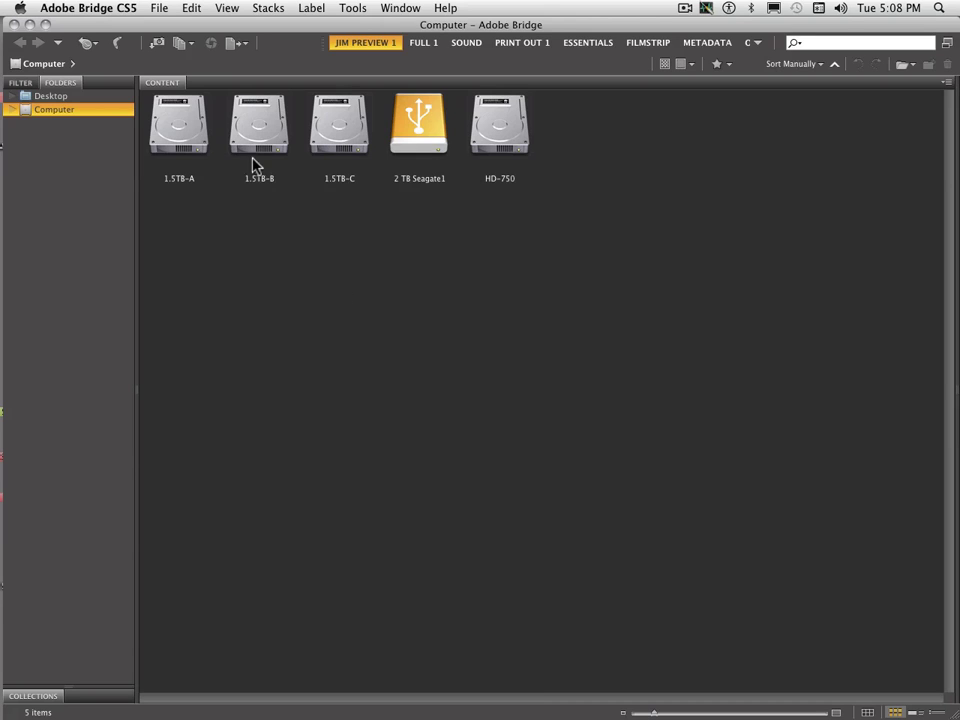
pyautogui.click(72, 10)
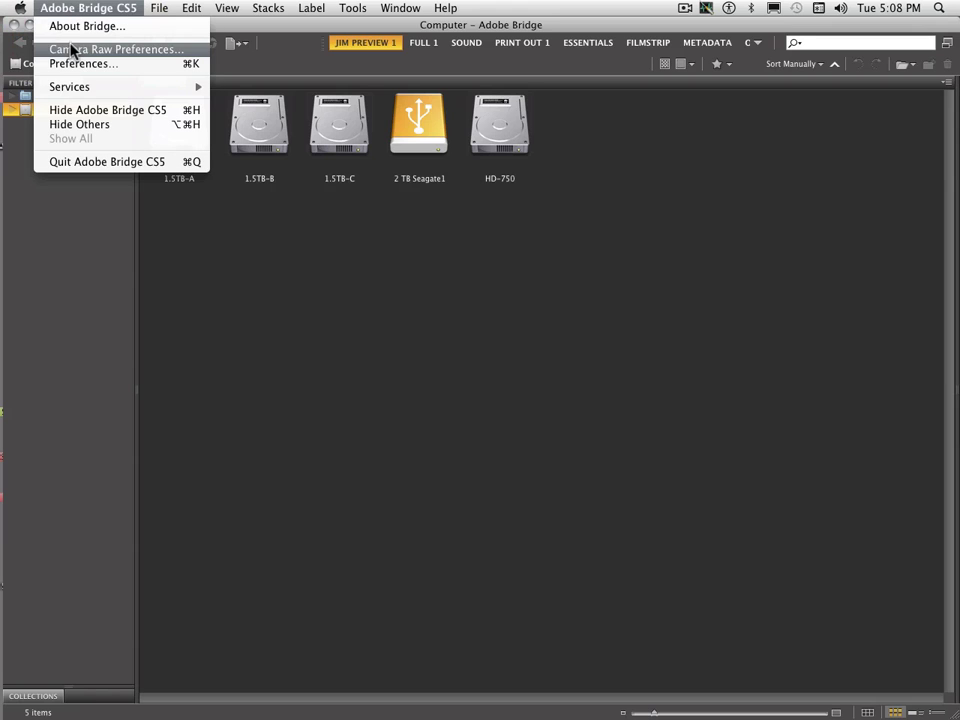
# In Camera Raw Preferences, try auto-opening JPEGs and TIFFs, then set both back to disabled support
pyautogui.click(72, 49)
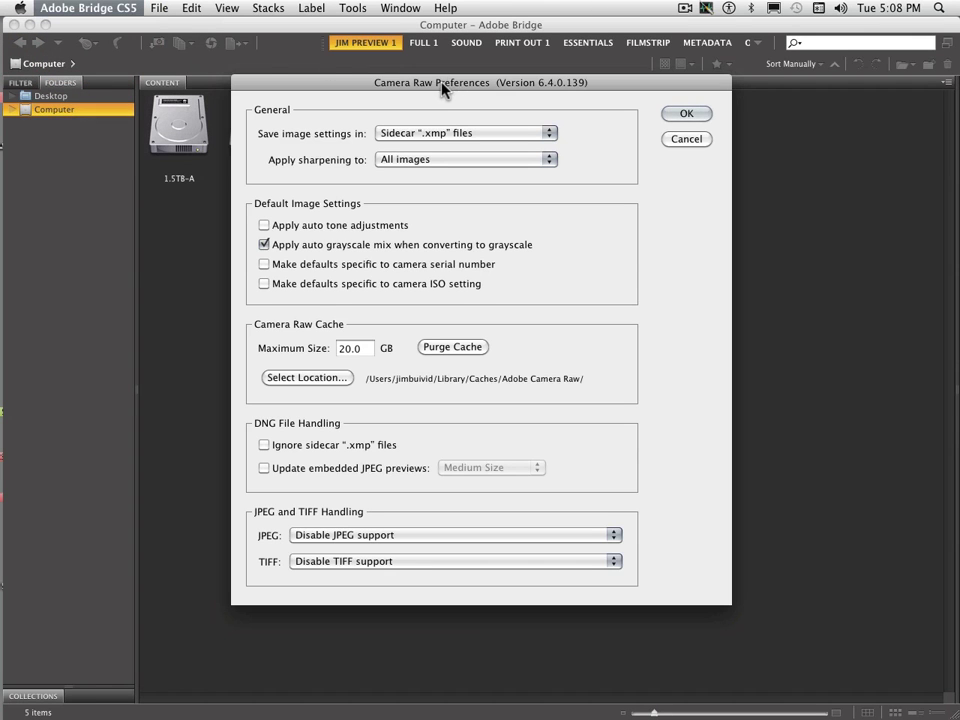
pyautogui.moveTo(442, 87); pyautogui.dragTo(440, 29)
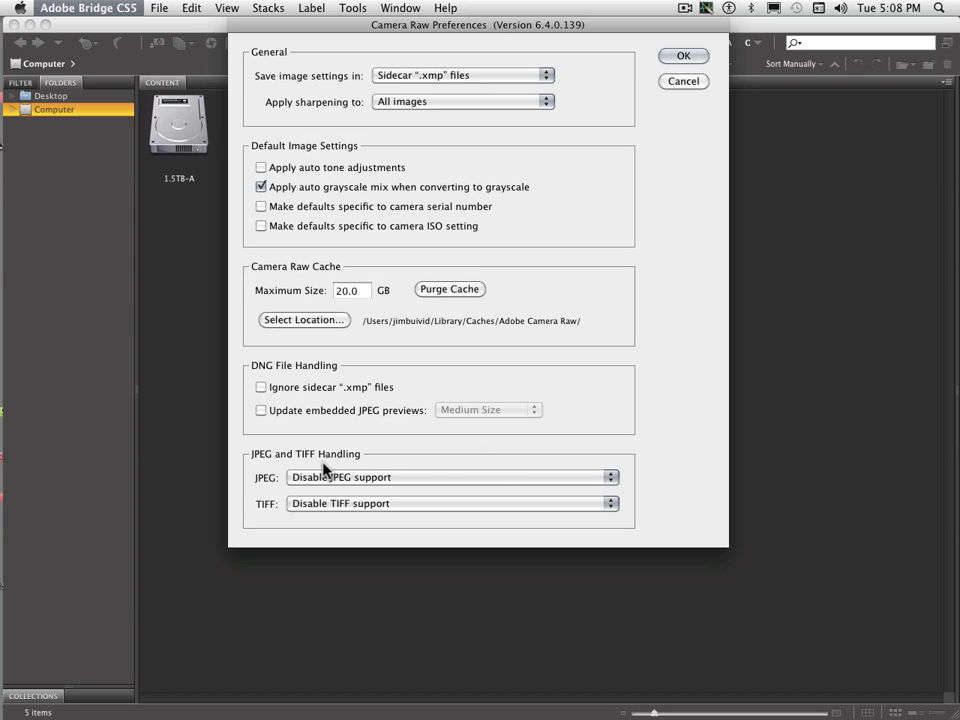
pyautogui.click(419, 479)
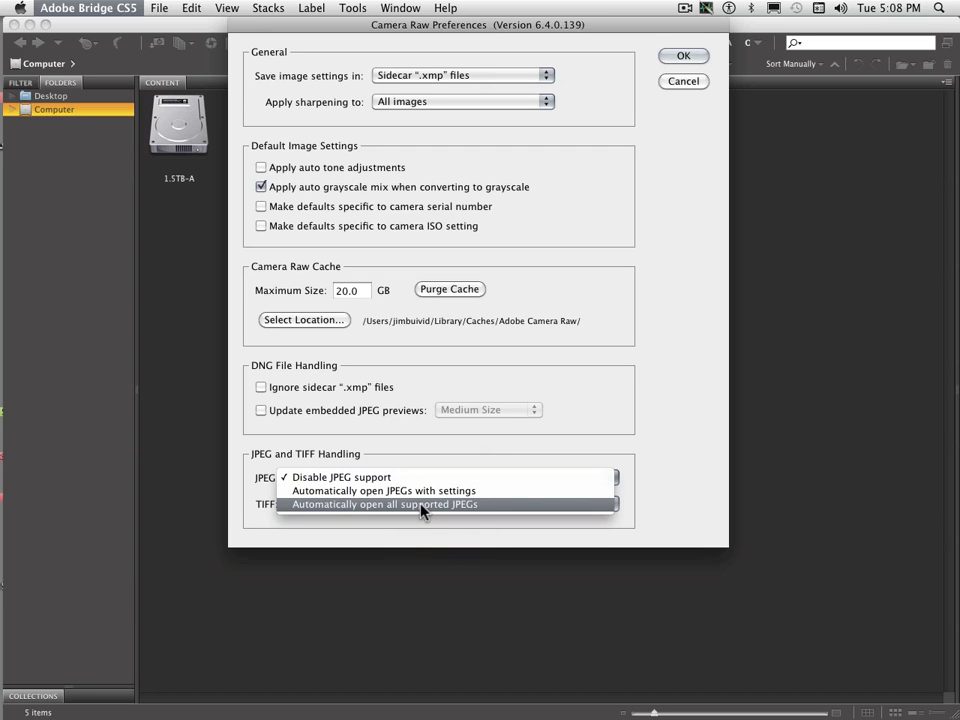
pyautogui.click(421, 505)
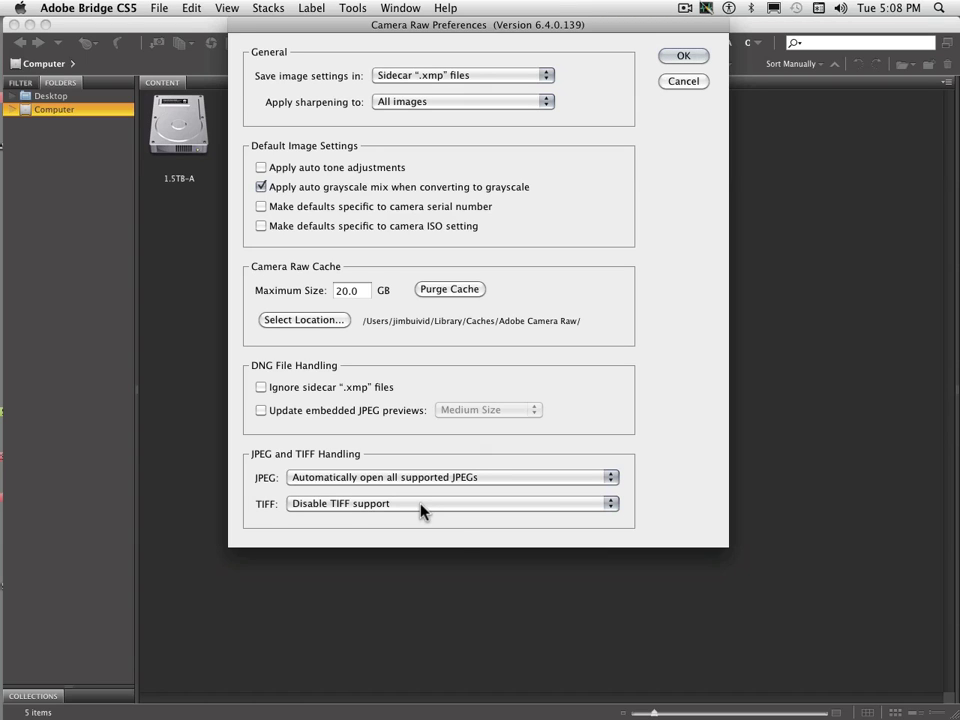
pyautogui.click(421, 505)
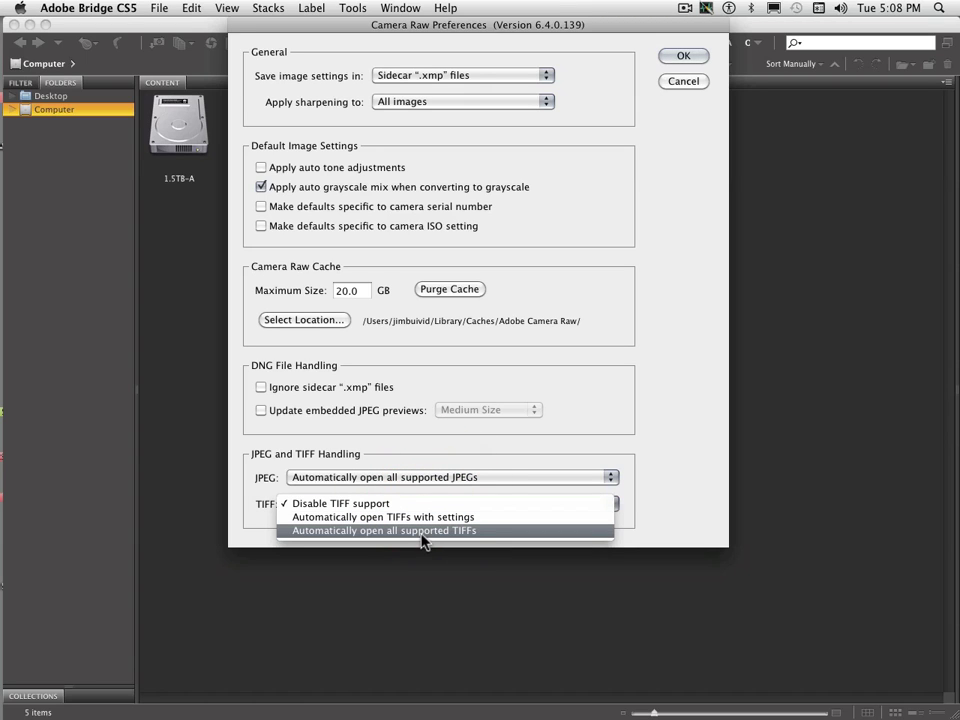
pyautogui.click(421, 531)
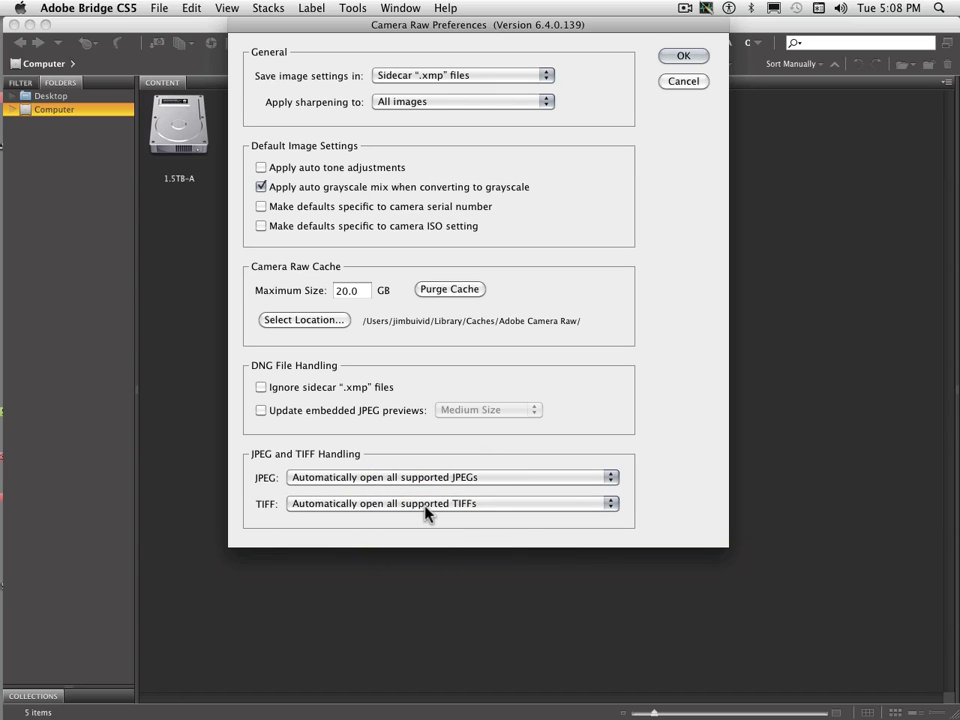
pyautogui.click(425, 505)
pyautogui.click(399, 478)
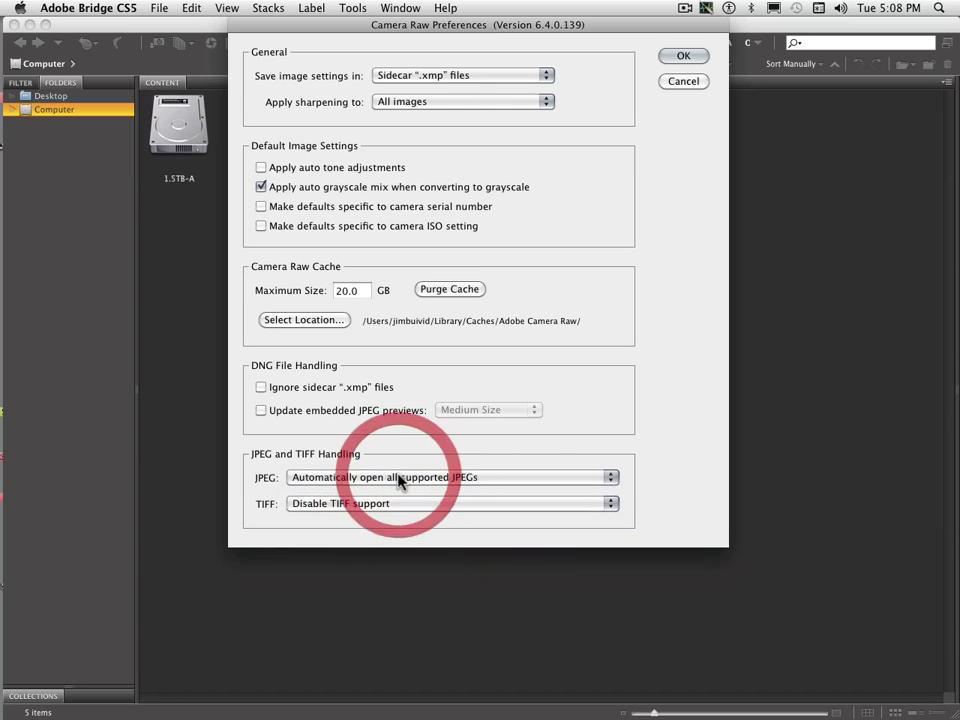
pyautogui.click(399, 478)
pyautogui.click(378, 452)
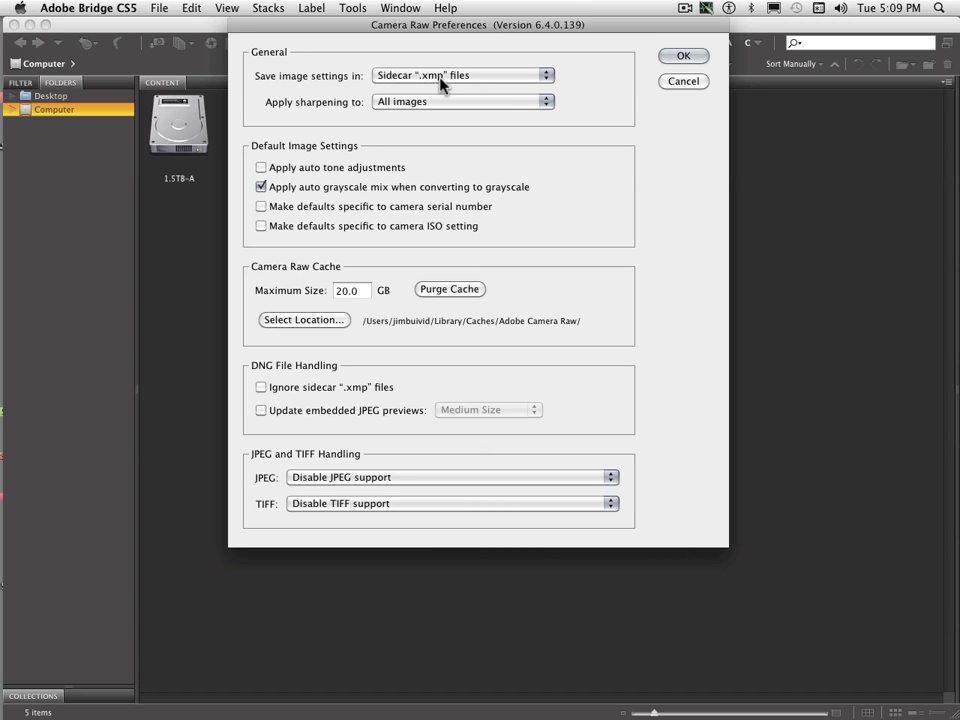
pyautogui.click(481, 80)
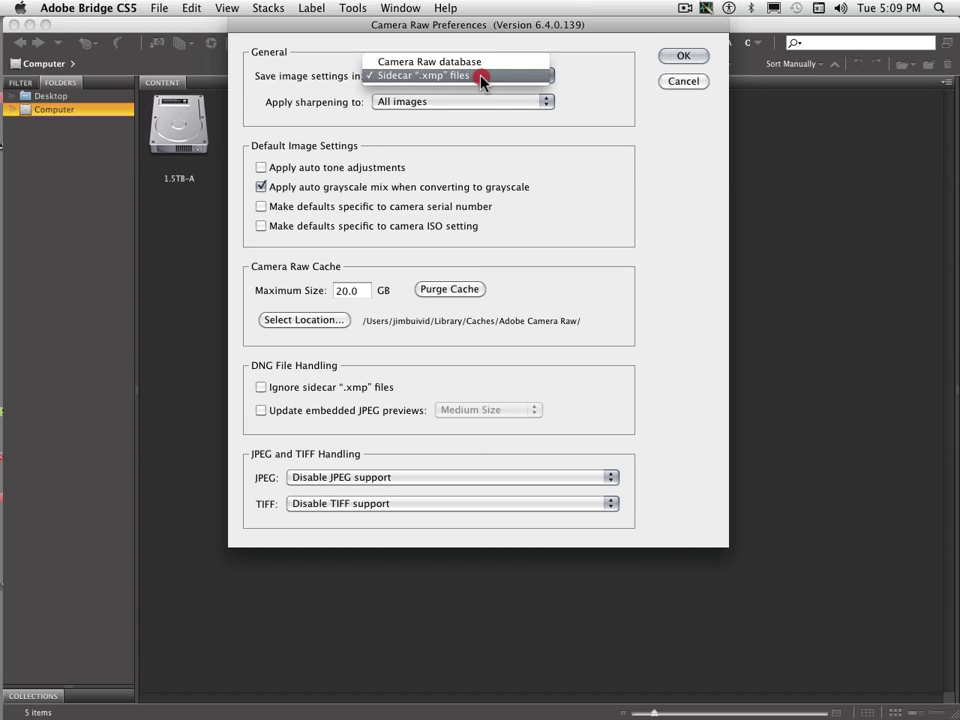
pyautogui.click(474, 64)
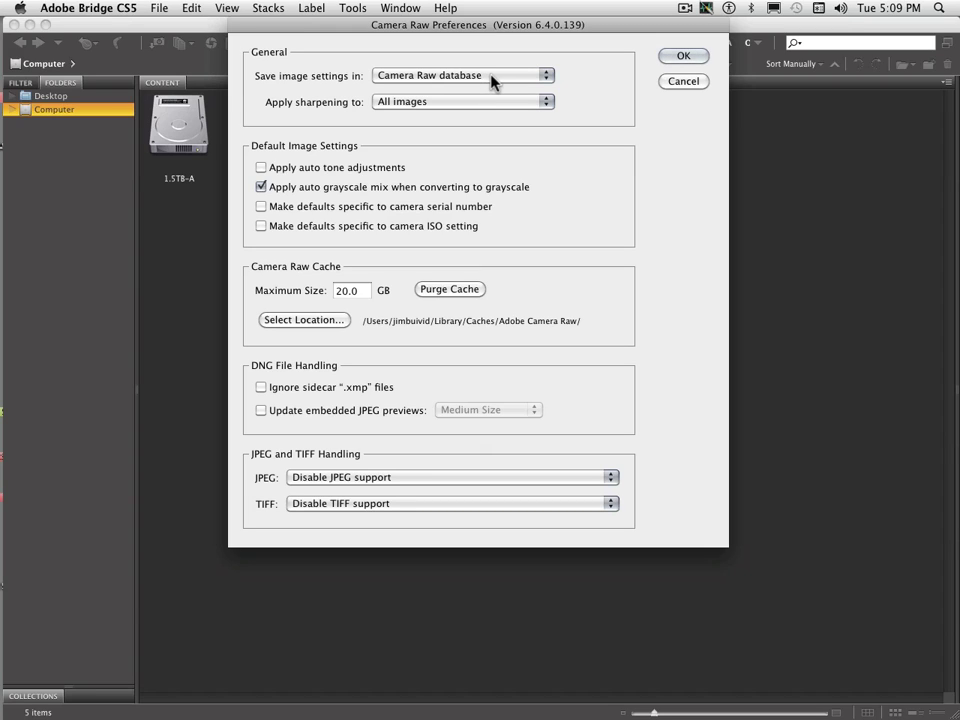
pyautogui.click(492, 82)
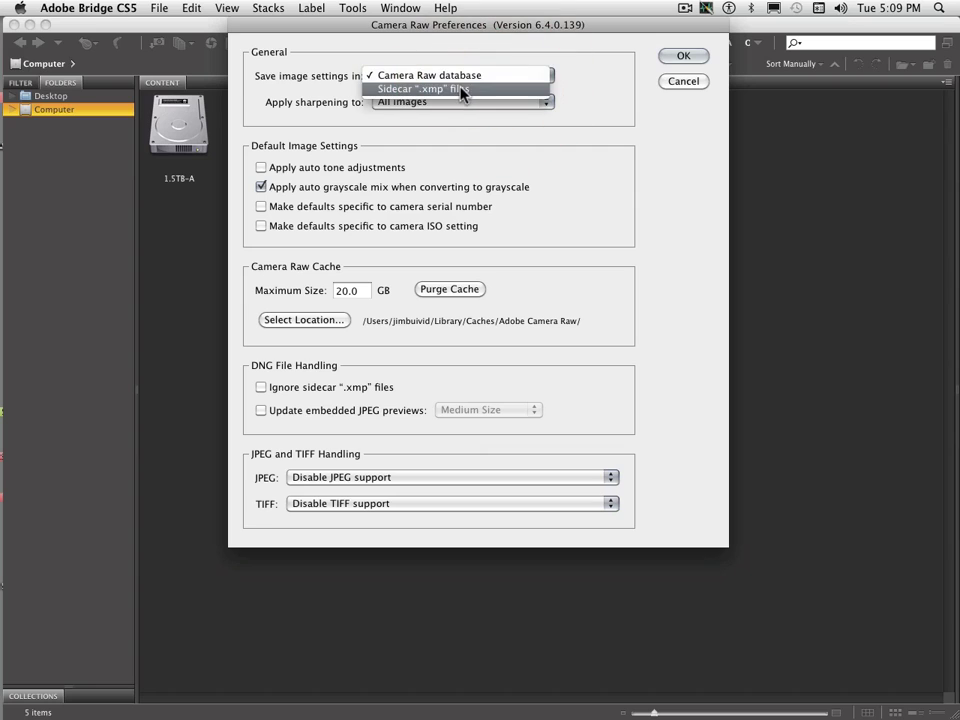
pyautogui.click(460, 89)
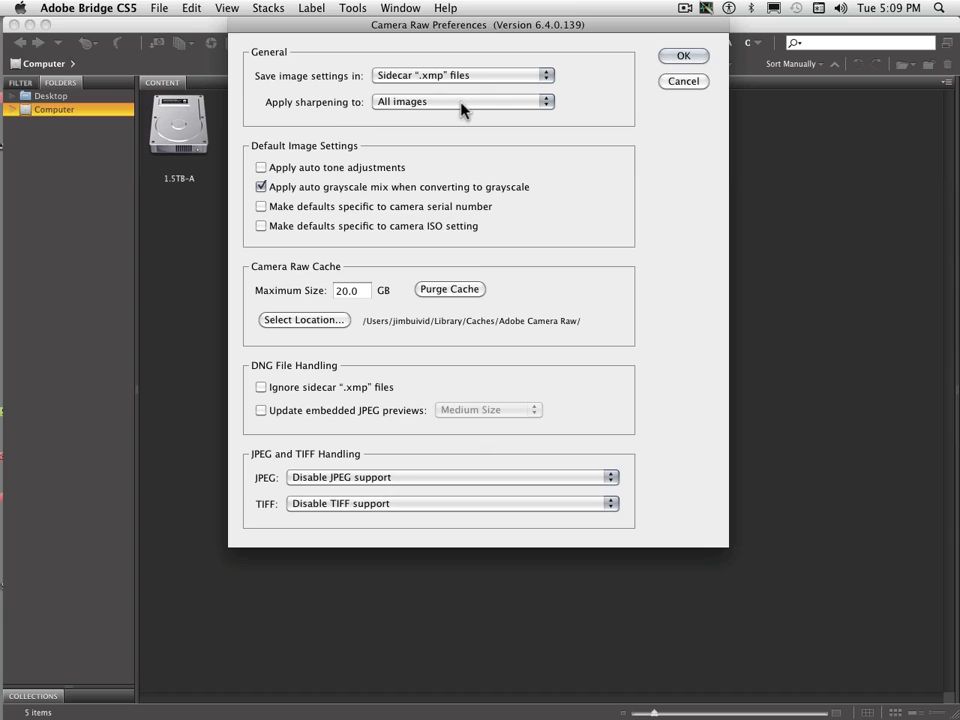
pyautogui.click(462, 103)
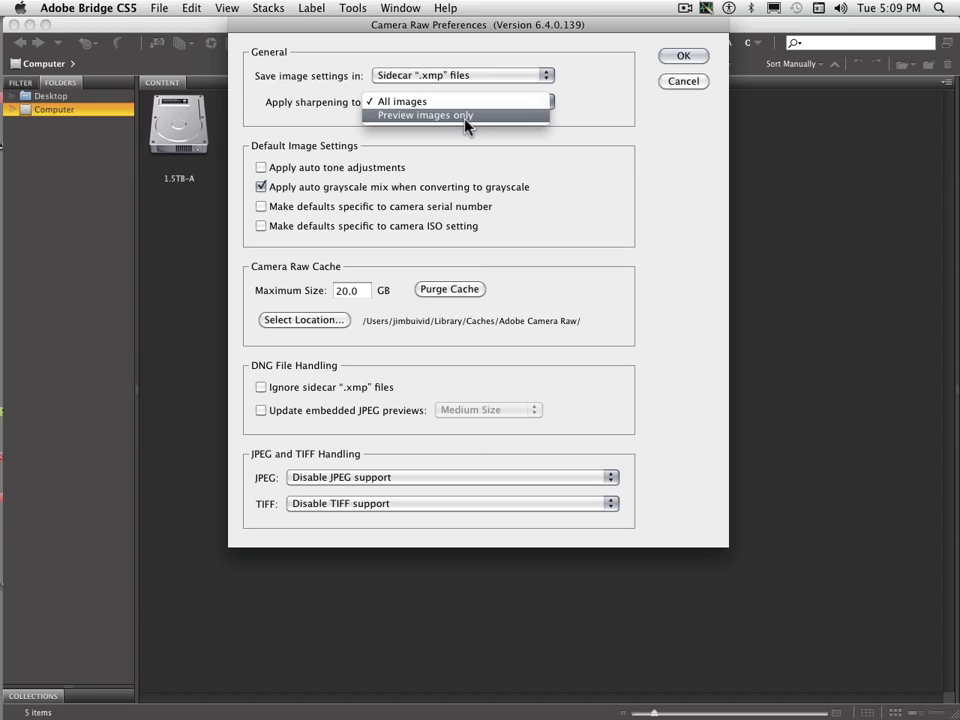
pyautogui.click(463, 118)
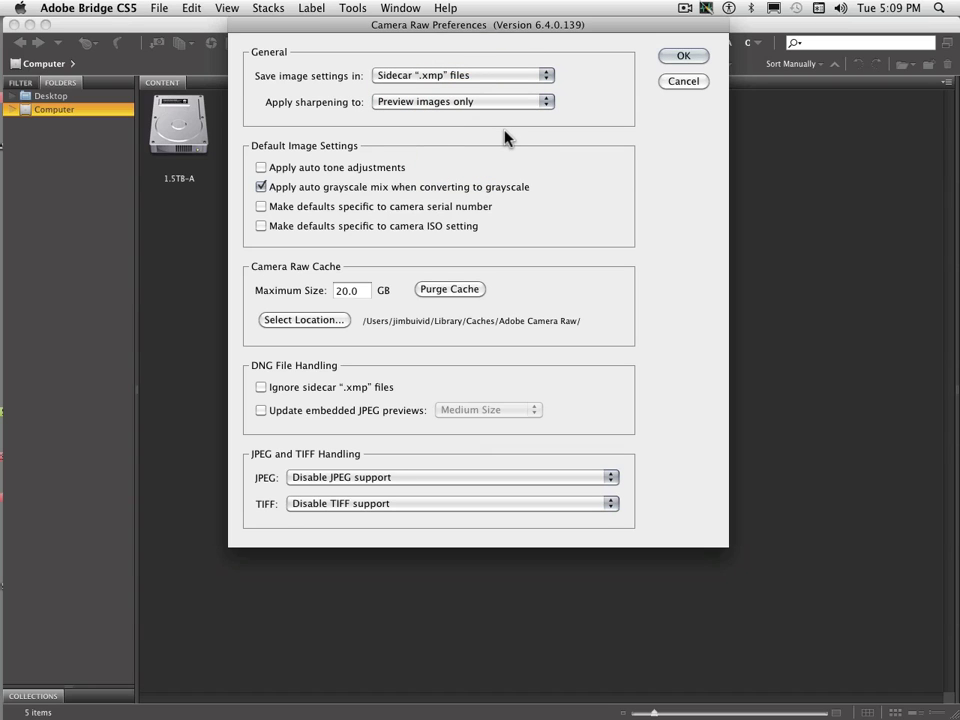
pyautogui.click(486, 103)
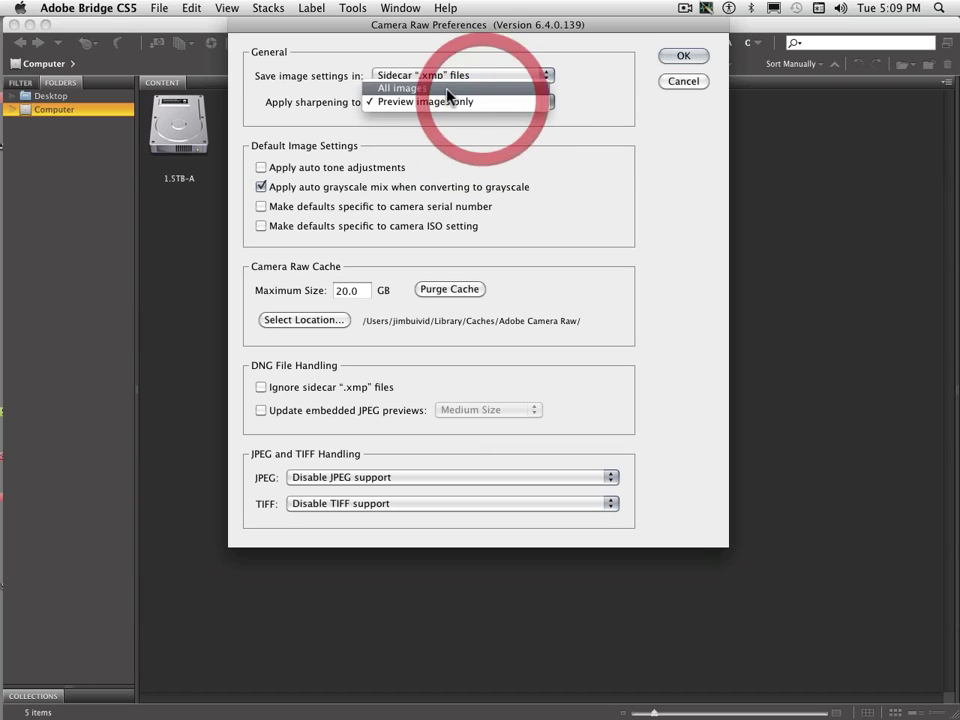
pyautogui.click(447, 90)
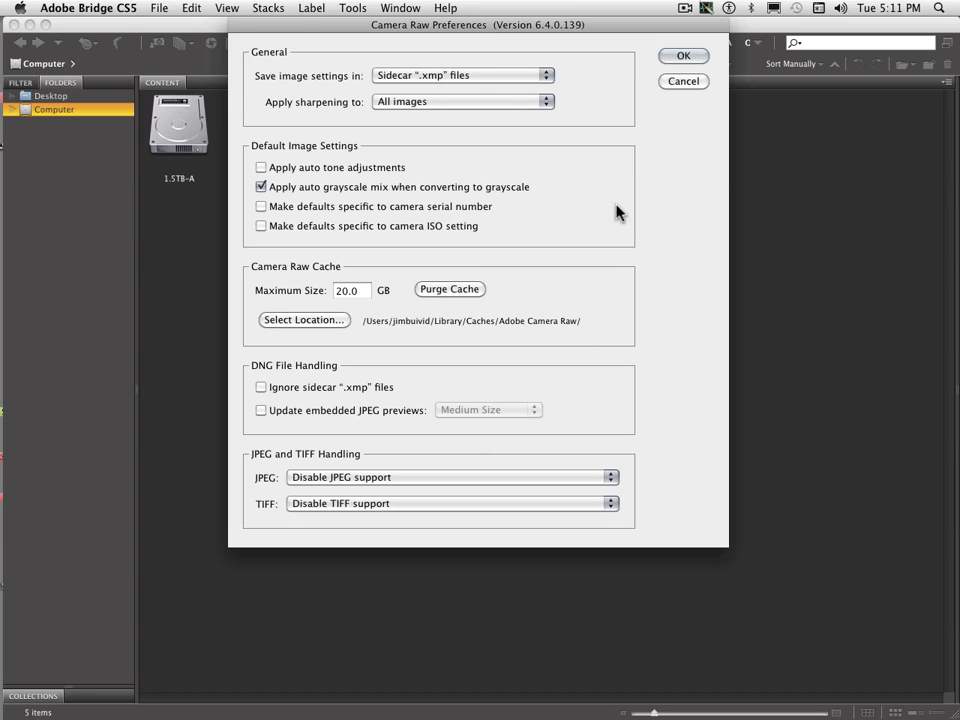
# Close Camera Raw Preferences with OK and open Bridge's General preferences
pyautogui.click(683, 57)
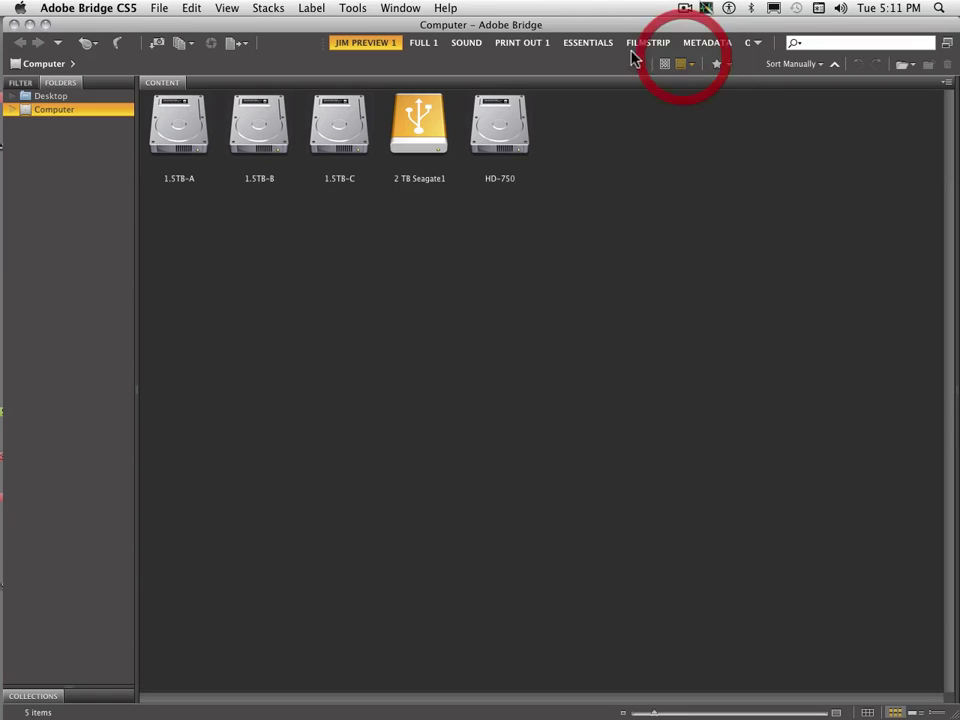
pyautogui.click(90, 8)
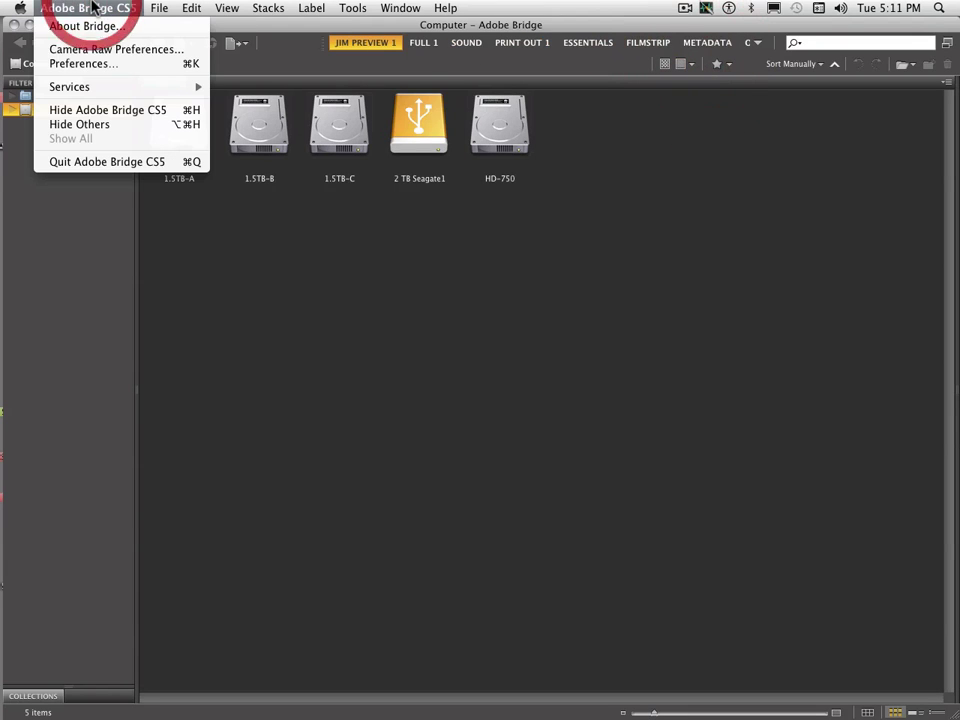
pyautogui.click(68, 63)
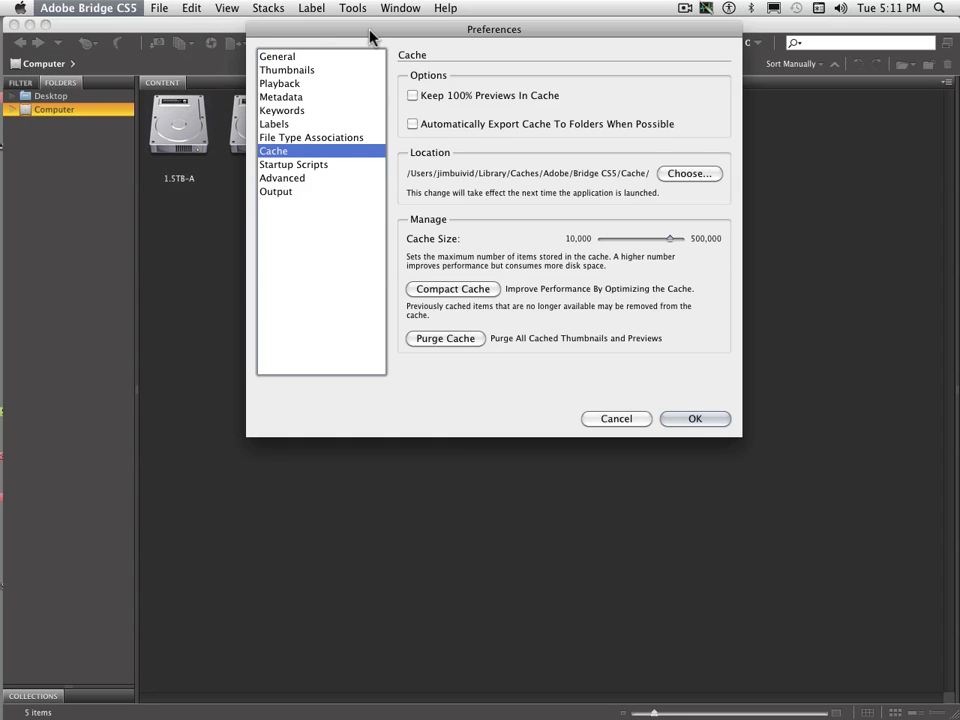
pyautogui.moveTo(371, 34); pyautogui.dragTo(401, 32)
pyautogui.click(325, 60)
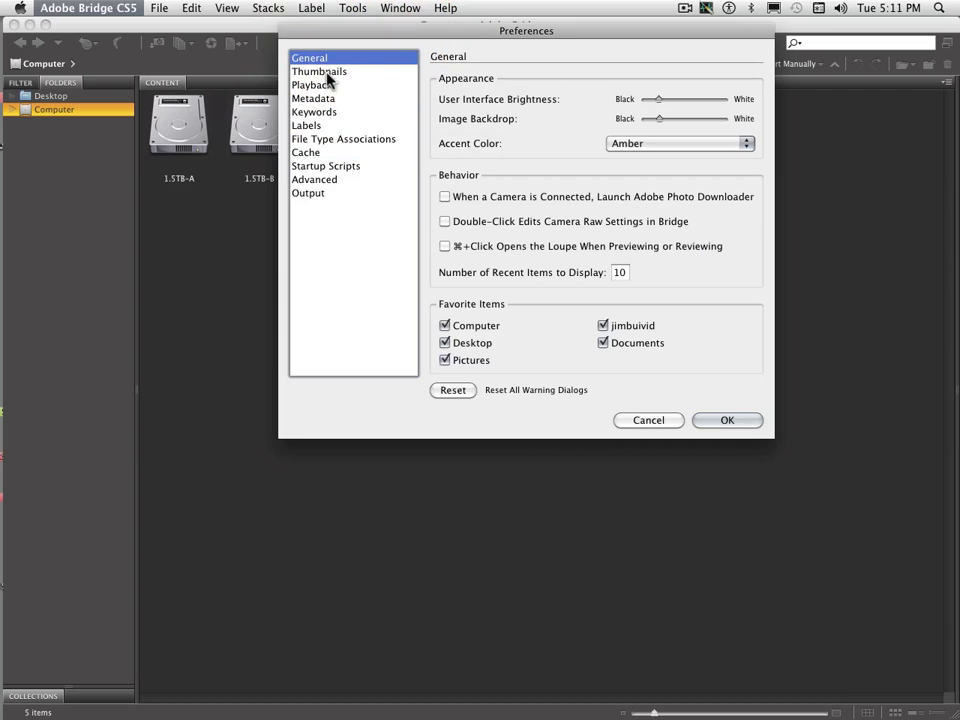
pyautogui.moveTo(614, 40); pyautogui.dragTo(629, 232)
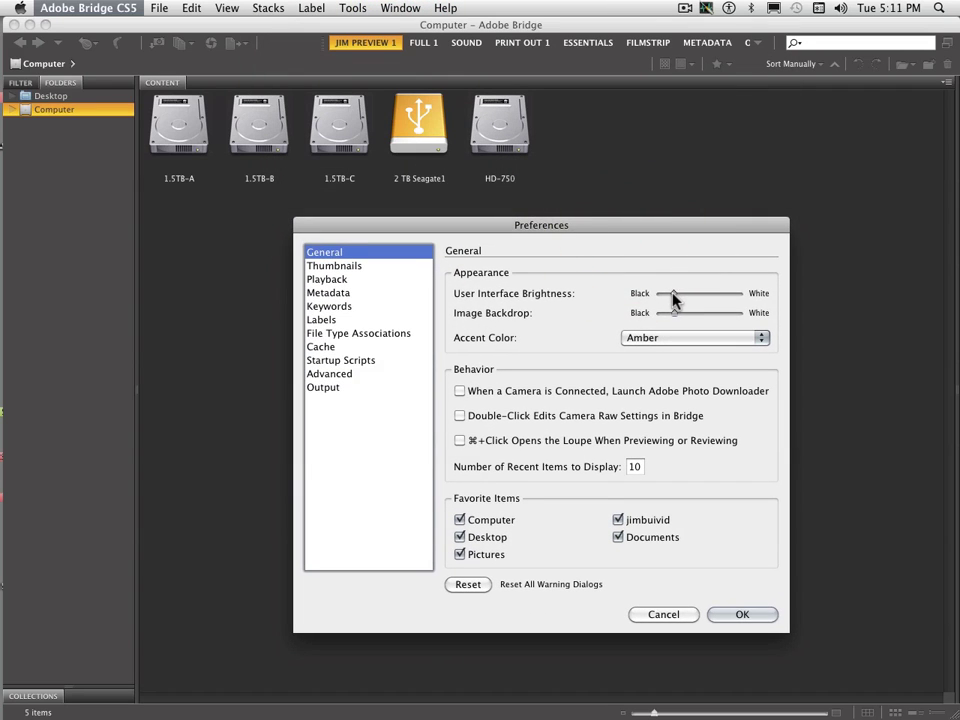
# Brighten the interface and preview the Lapis Lazuli accent colour before returning to Amber
pyautogui.moveTo(673, 295)
pyautogui.mouseDown()
pyautogui.moveTo(736, 294)
pyautogui.moveTo(657, 296)
pyautogui.moveTo(699, 315)
pyautogui.moveTo(765, 319)
pyautogui.moveTo(653, 311)
pyautogui.moveTo(676, 314)
pyautogui.mouseUp()
pyautogui.click(666, 342)
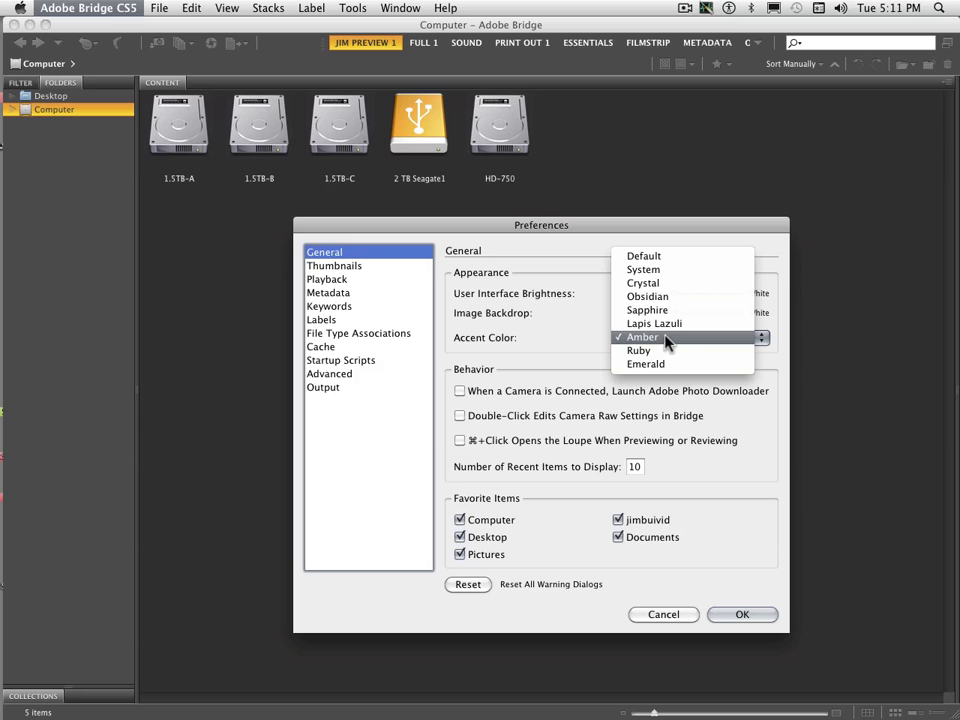
pyautogui.click(662, 324)
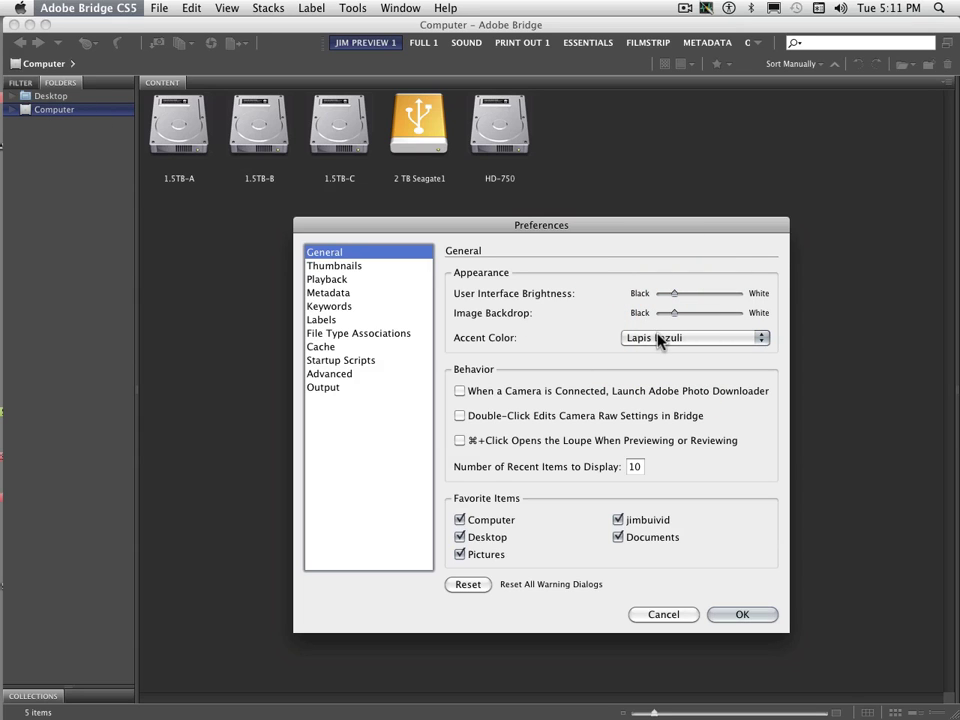
pyautogui.click(657, 338)
pyautogui.click(659, 348)
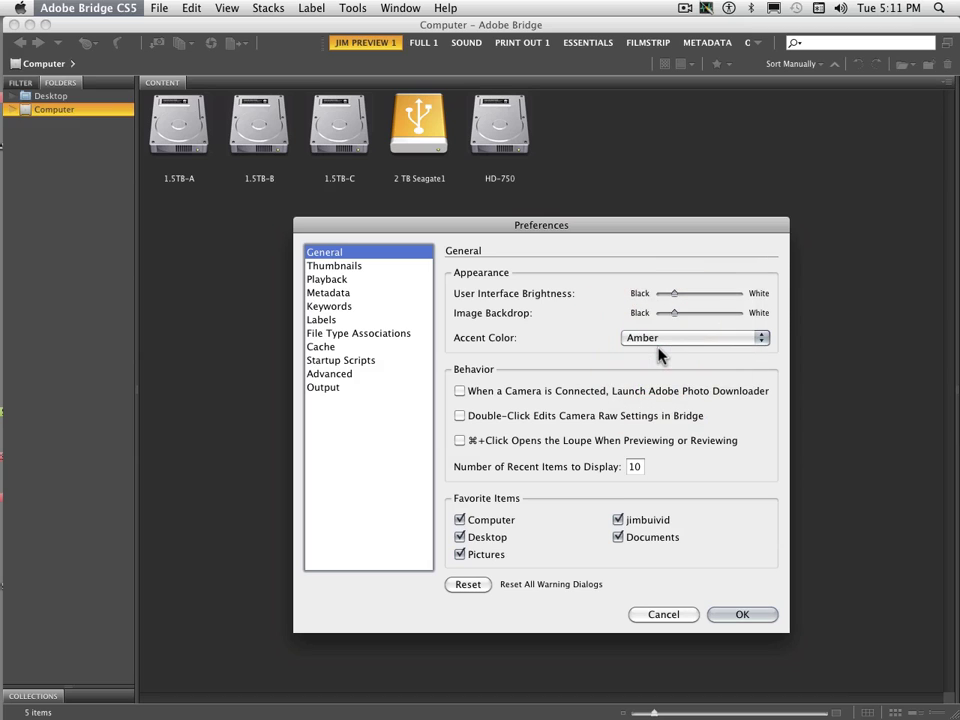
pyautogui.moveTo(514, 225); pyautogui.dragTo(499, 82)
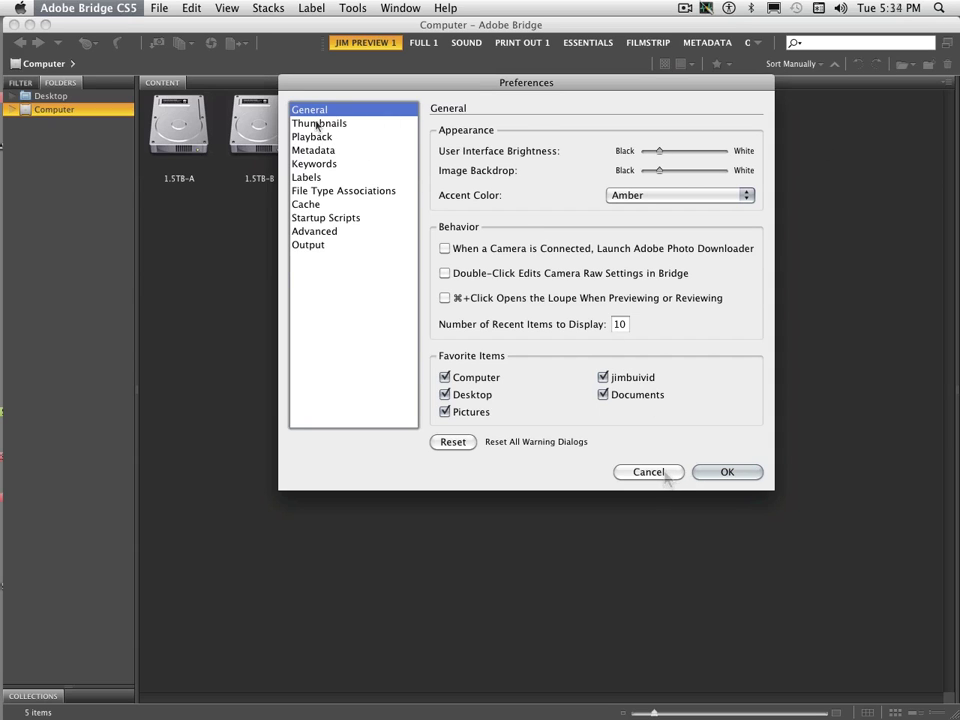
# In Thumbnails, try adding Color Mode, Dimensions and Keywords lines, then remove all three
pyautogui.click(316, 124)
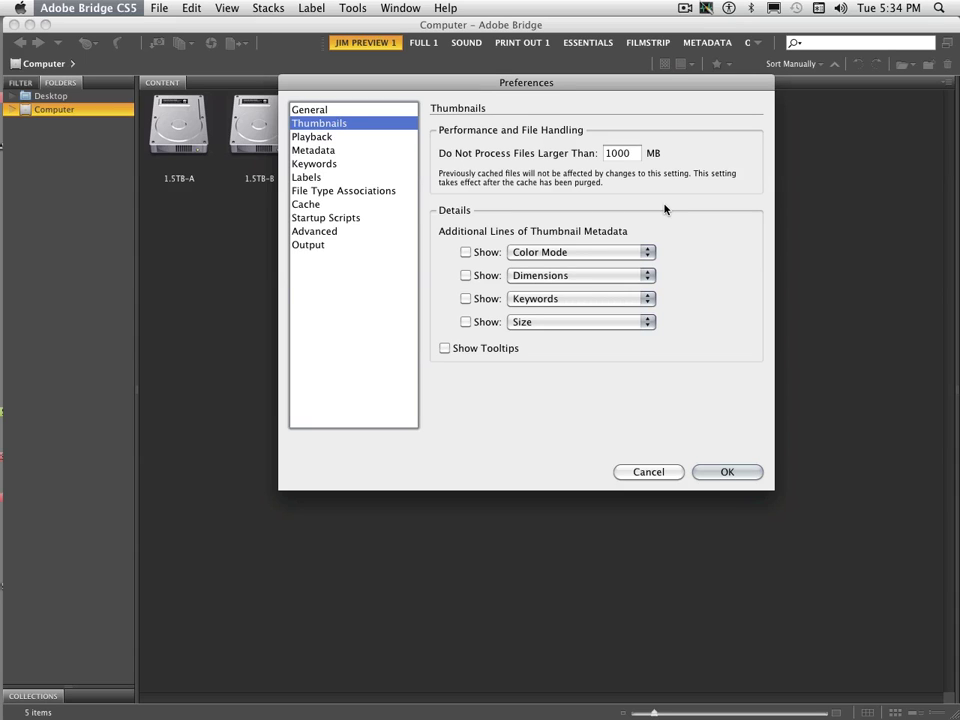
pyautogui.click(465, 253)
pyautogui.click(466, 276)
pyautogui.click(466, 298)
pyautogui.click(466, 298)
pyautogui.click(466, 275)
pyautogui.click(466, 252)
# Look over the Playback preferences, then the Metadata preferences, scrolling through its list
pyautogui.click(317, 136)
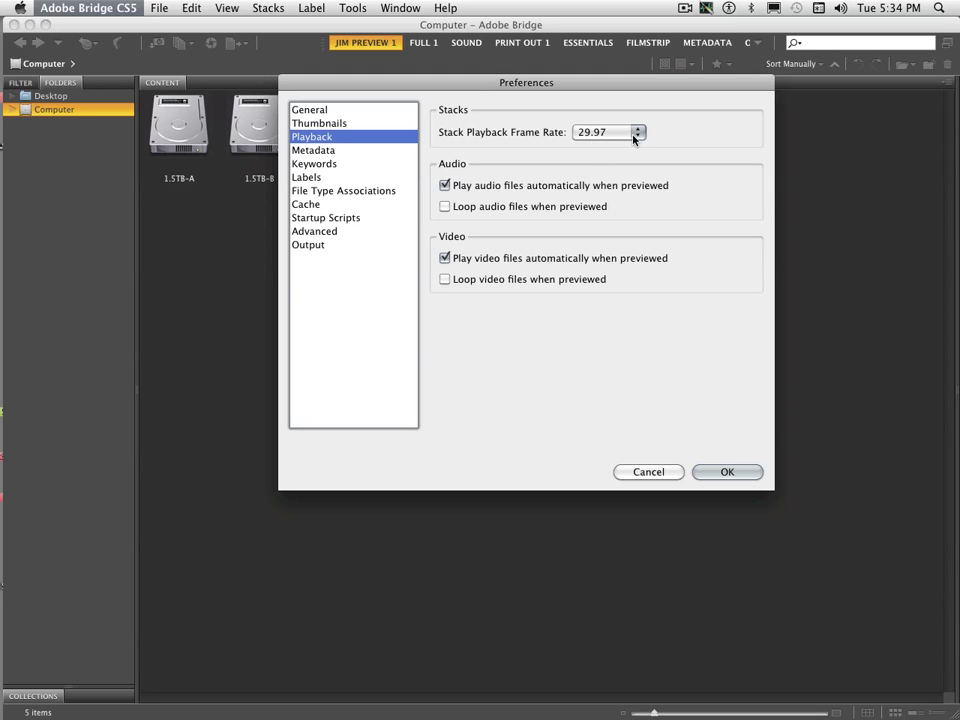
pyautogui.click(311, 152)
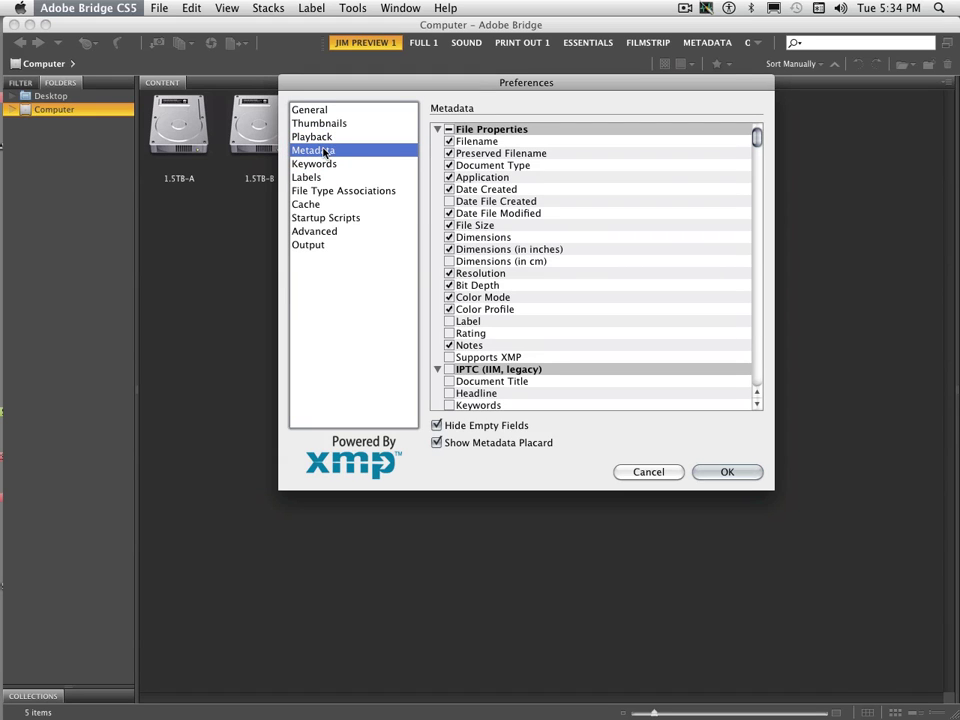
pyautogui.moveTo(755, 137); pyautogui.dragTo(662, 101)
# Review Keywords and Labels, keeping Require the Command Key on, then scroll File Type Associations
pyautogui.click(324, 165)
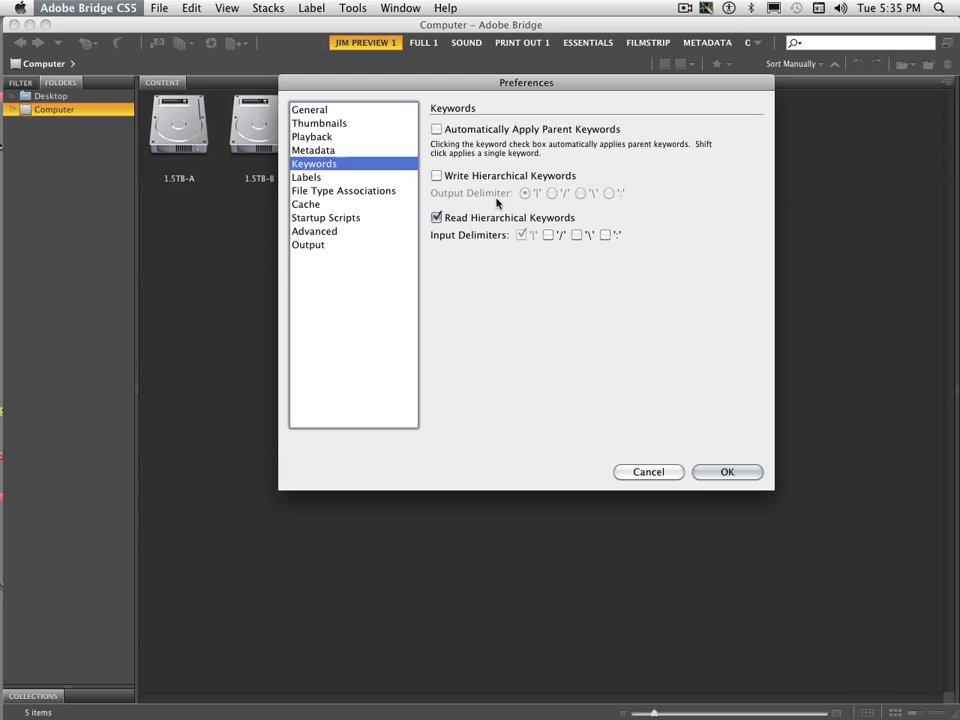
pyautogui.click(307, 178)
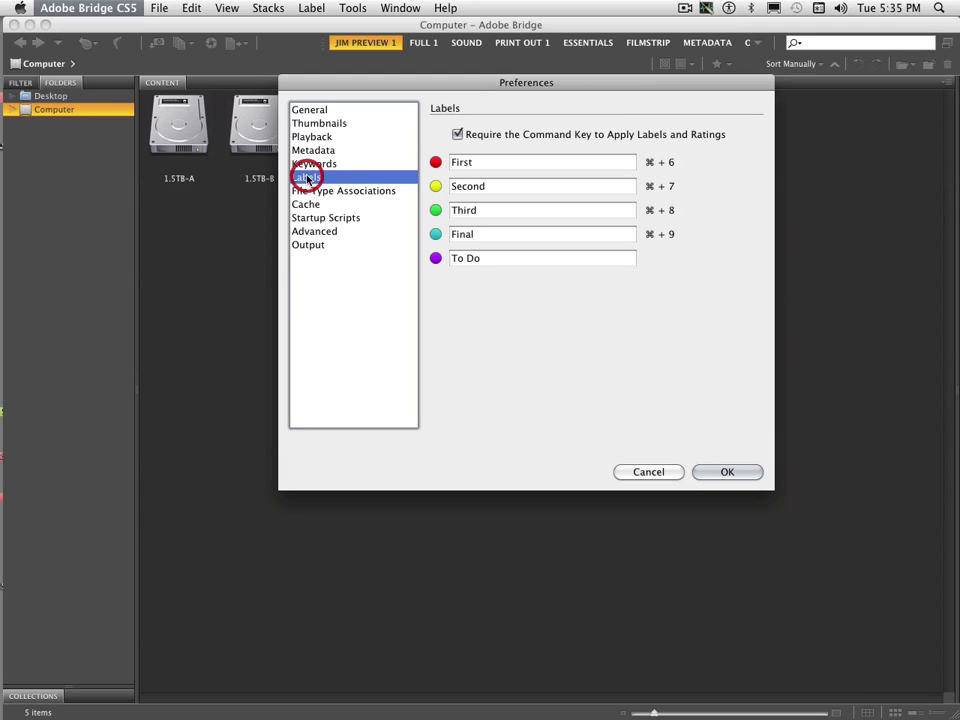
pyautogui.doubleClick(463, 162)
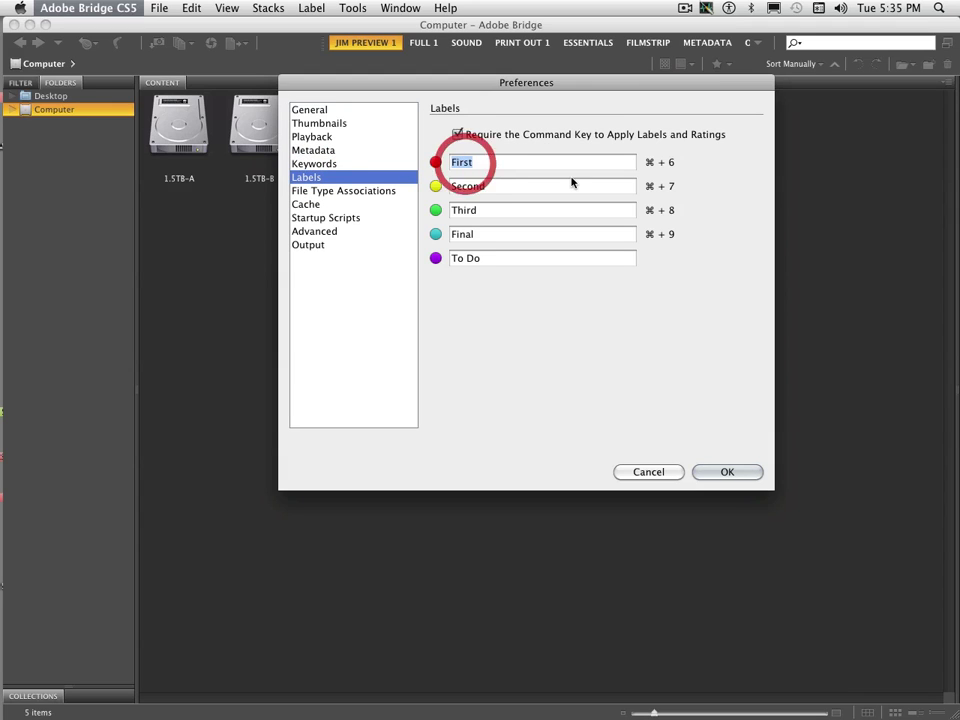
pyautogui.doubleClick(468, 186)
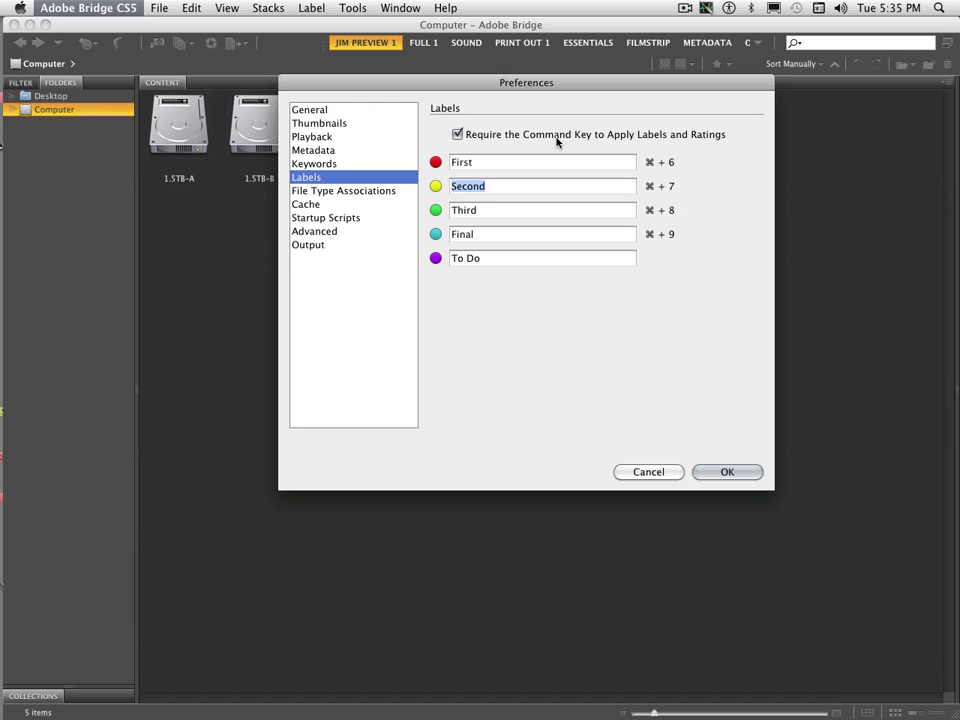
pyautogui.click(457, 135)
pyautogui.click(457, 135)
pyautogui.click(330, 191)
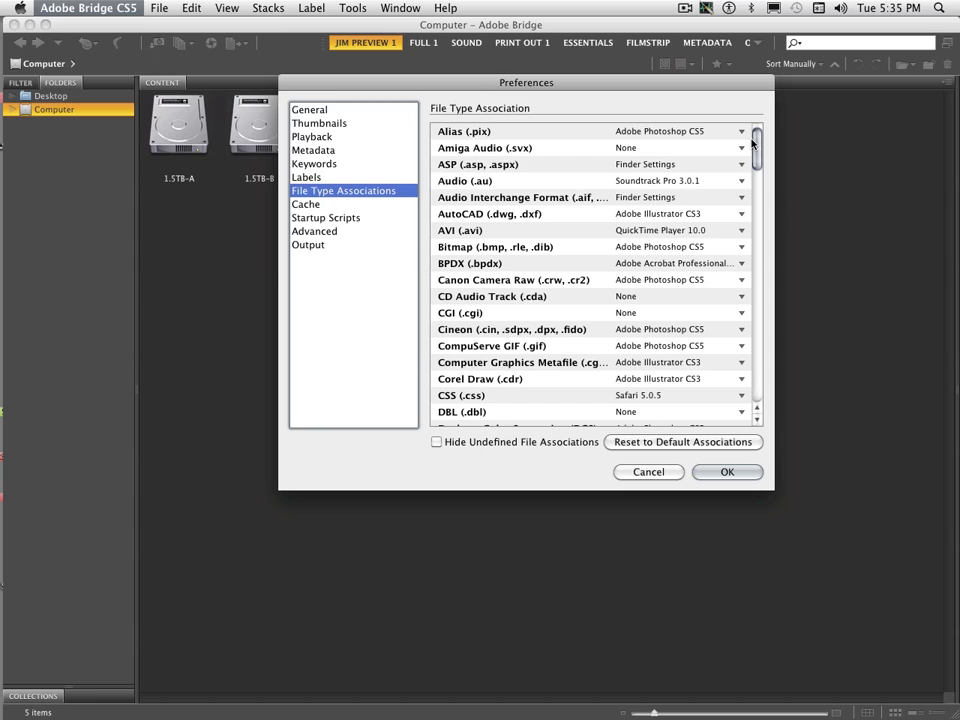
pyautogui.moveTo(755, 136); pyautogui.dragTo(748, 99)
# In Cache preferences, leave Keep 100% Previews and Automatically Export Cache unchecked after trying them
pyautogui.click(306, 205)
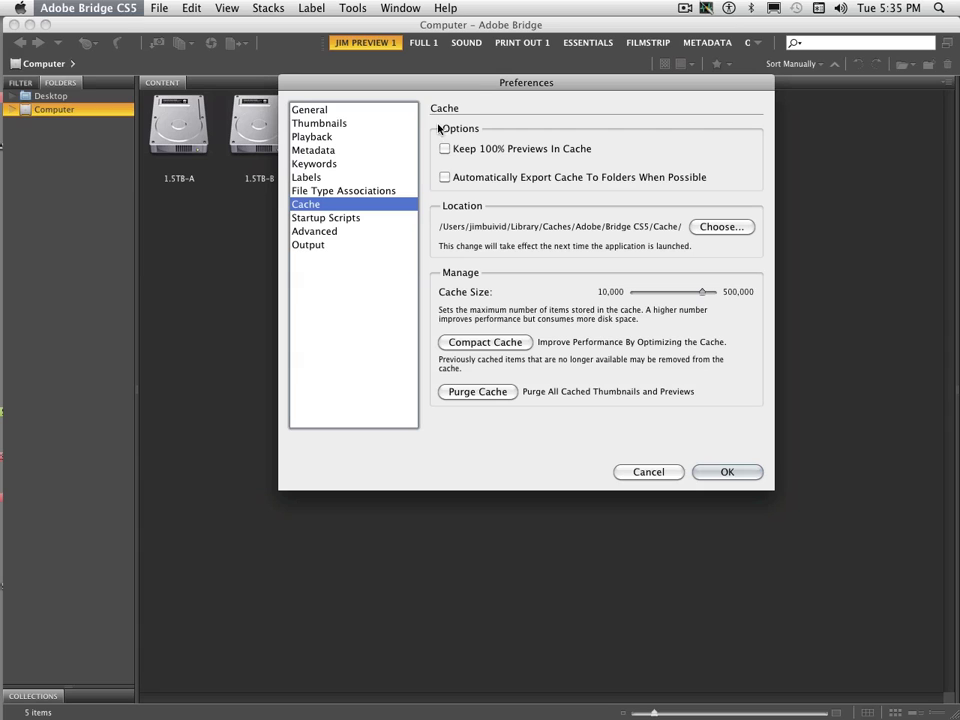
pyautogui.moveTo(434, 87); pyautogui.dragTo(419, 27)
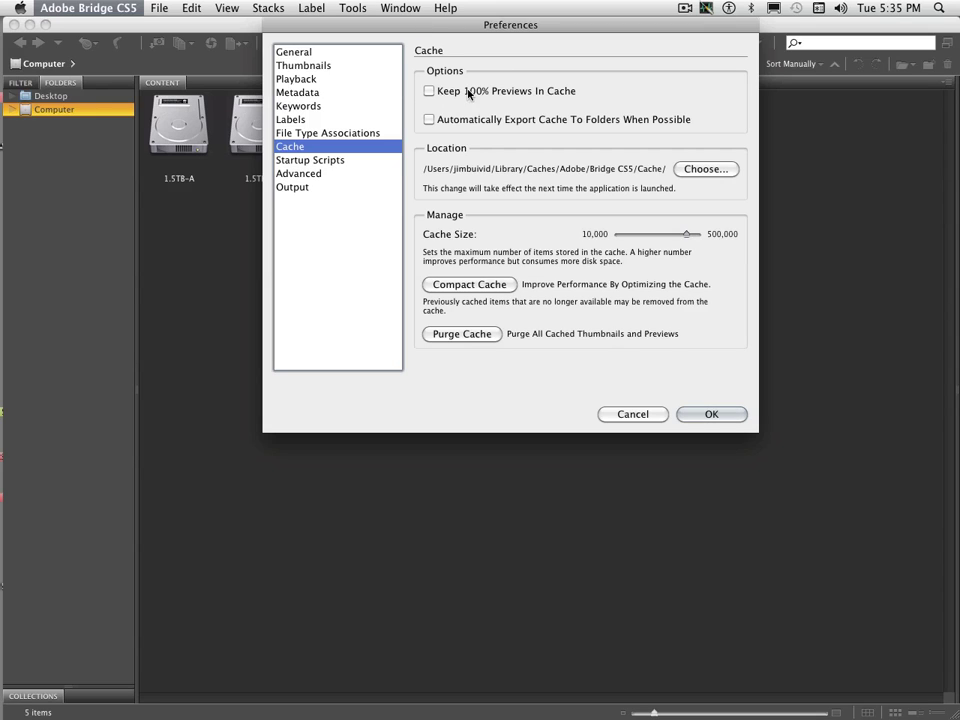
pyautogui.click(429, 91)
pyautogui.click(430, 92)
pyautogui.click(430, 120)
pyautogui.click(430, 120)
pyautogui.moveTo(687, 238); pyautogui.dragTo(623, 238)
pyautogui.moveTo(624, 237); pyautogui.dragTo(688, 237)
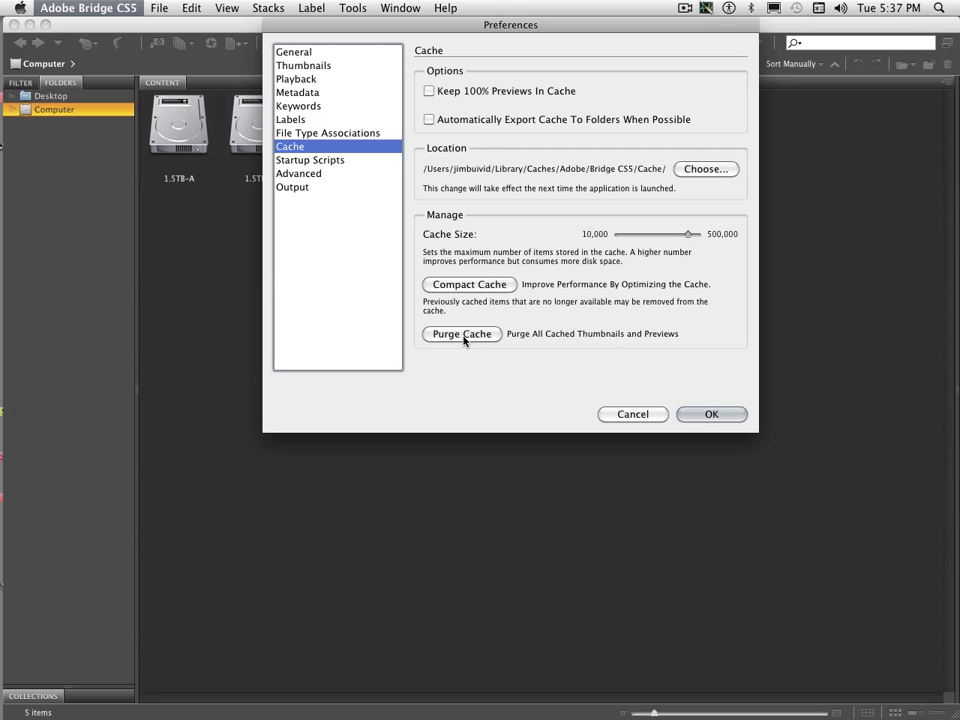
# Review Startup Scripts and Advanced, leaving Start Bridge At Login and monitor-size previews off
pyautogui.click(320, 161)
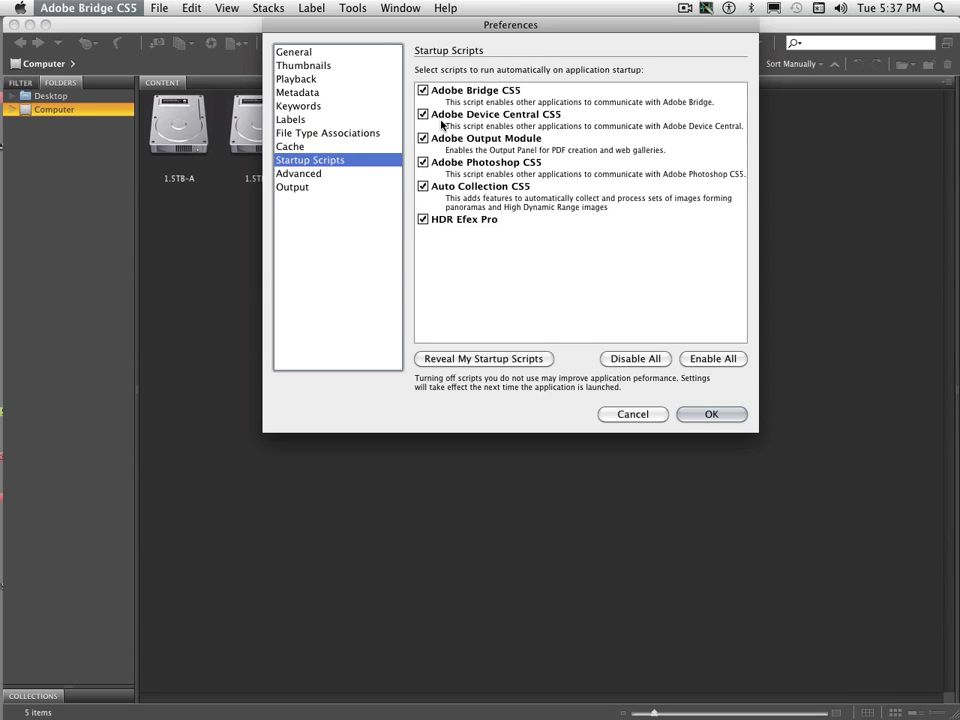
pyautogui.click(306, 173)
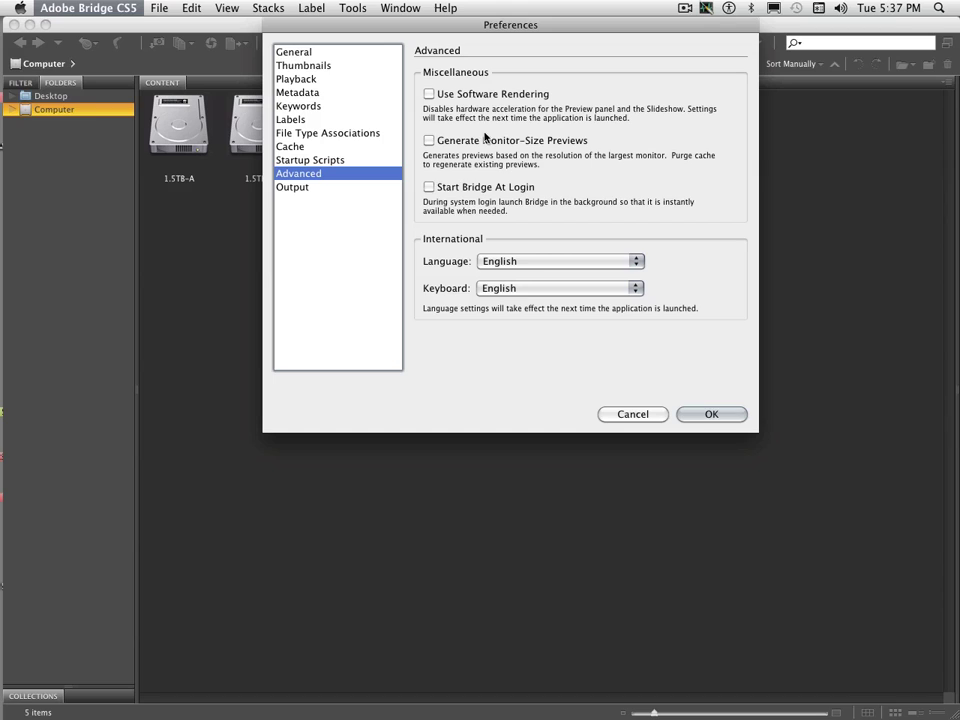
pyautogui.click(428, 187)
pyautogui.click(428, 188)
pyautogui.click(429, 142)
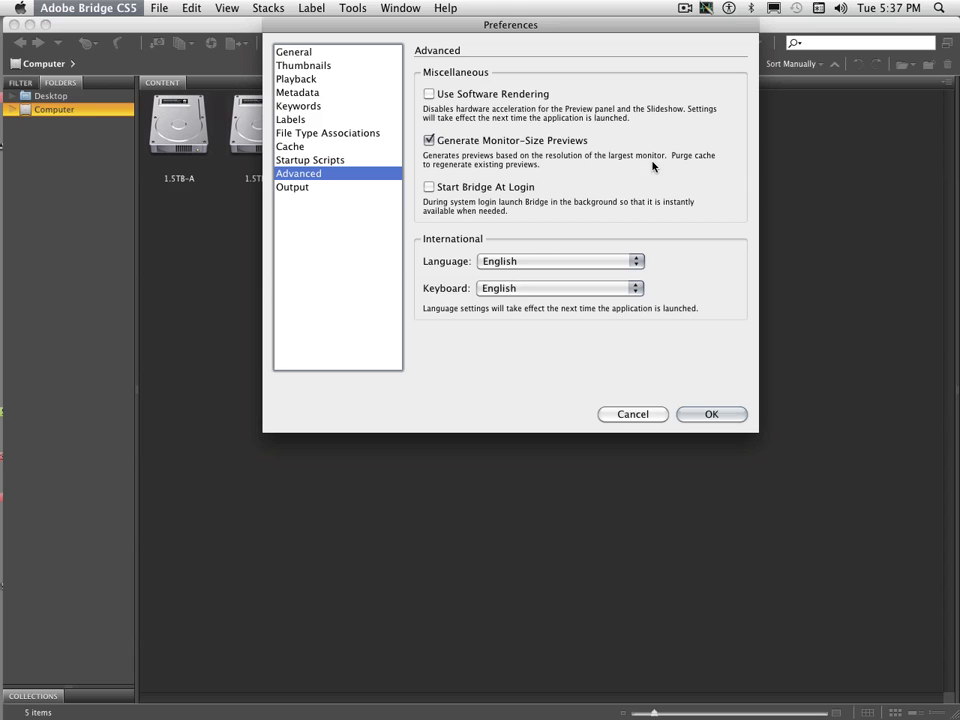
pyautogui.click(430, 141)
pyautogui.click(293, 188)
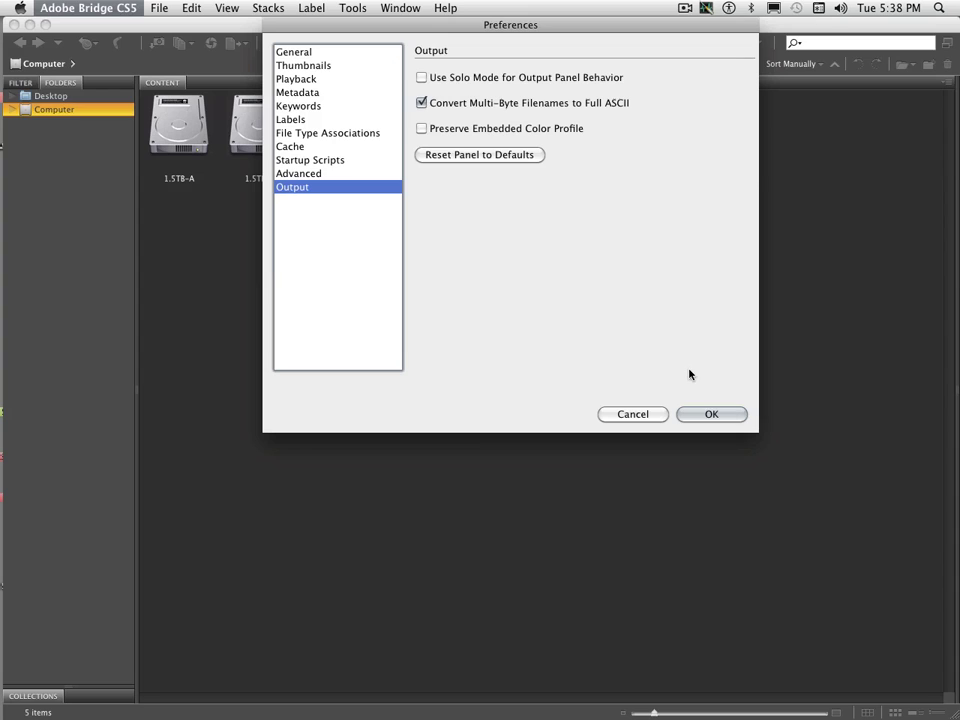
# Apply the preferences with OK, then browse the menu bar toward Help
pyautogui.click(711, 414)
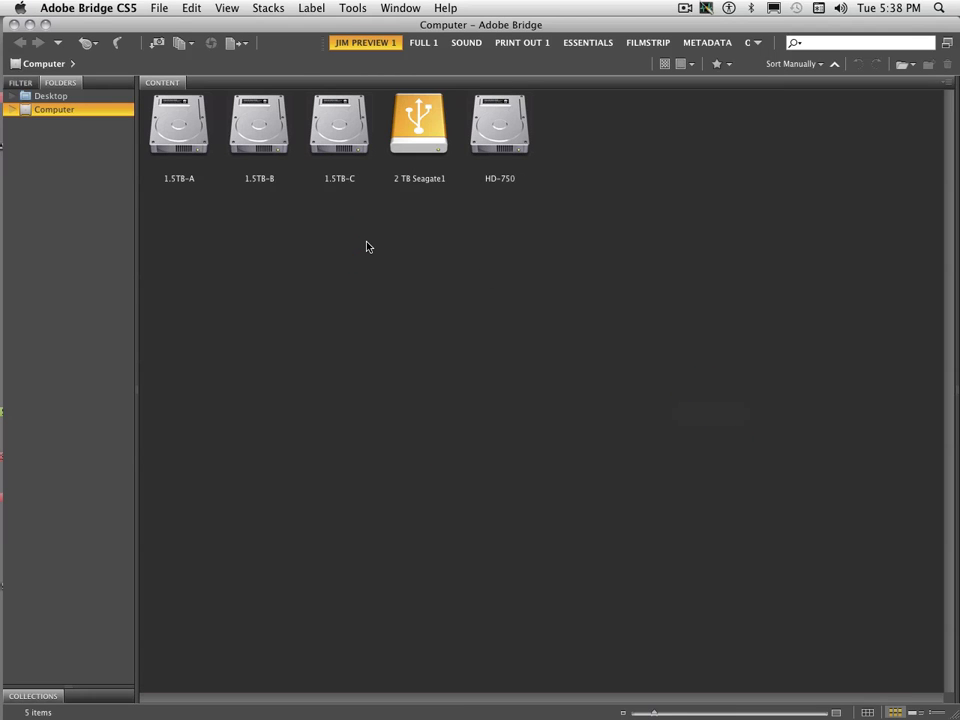
pyautogui.click(94, 9)
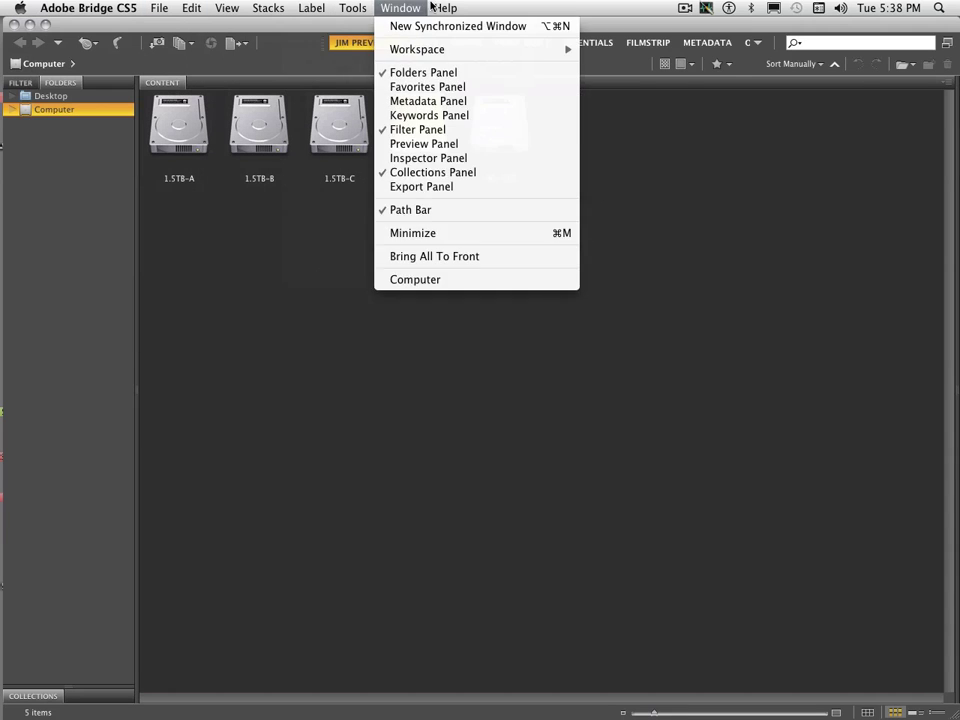
pyautogui.moveTo(442, 8)
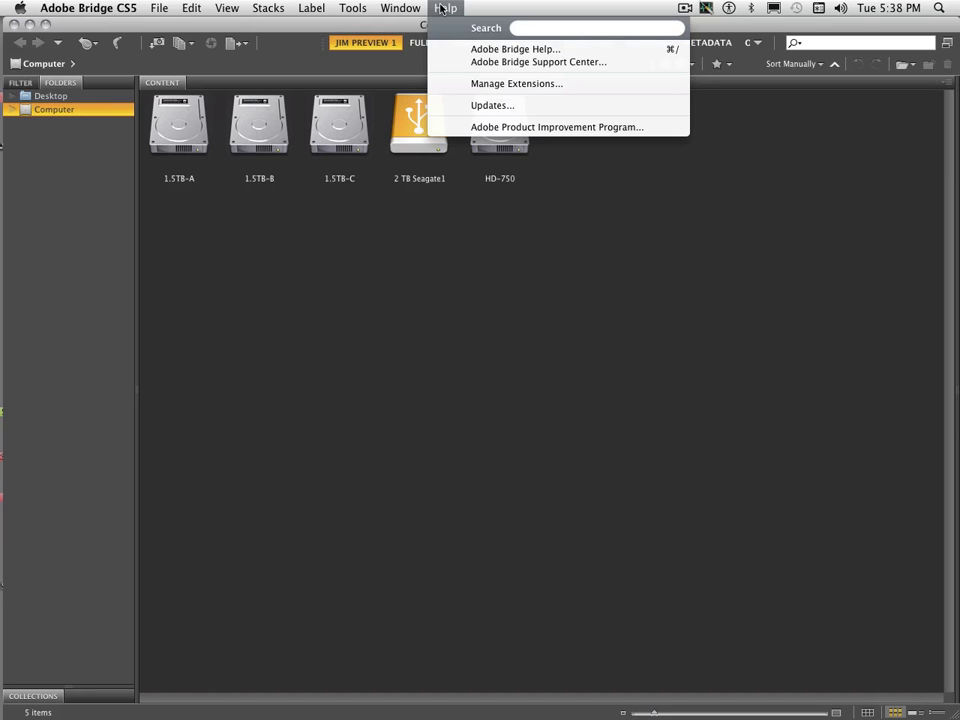
# Check Help > Updates, confirm all applications are up-to-date, and quit Application Manager
pyautogui.click(494, 106)
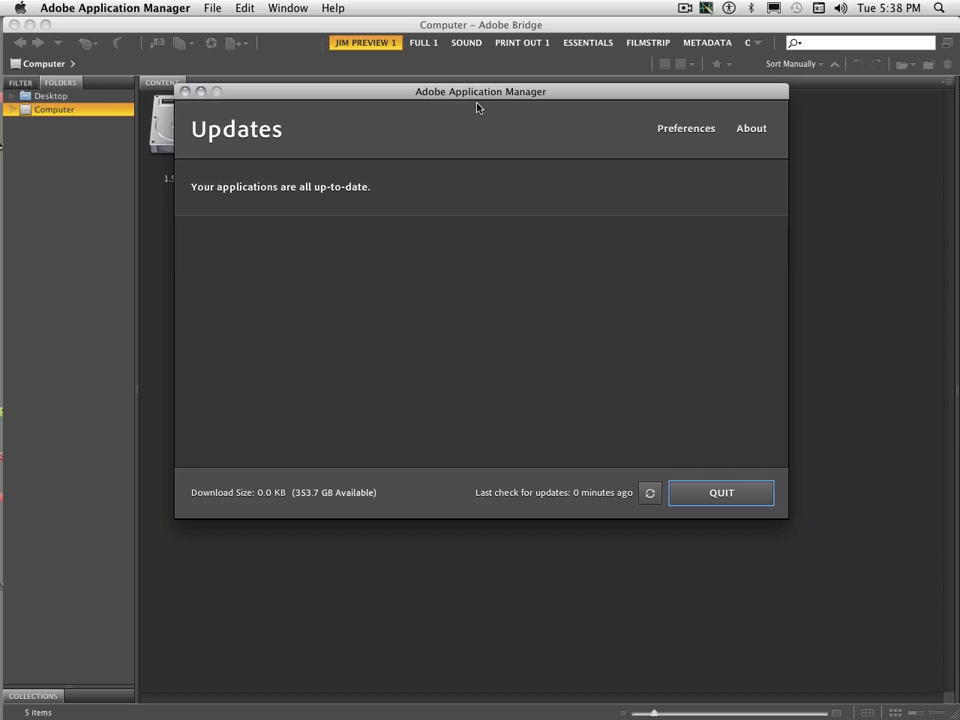
pyautogui.moveTo(563, 89); pyautogui.dragTo(565, 24)
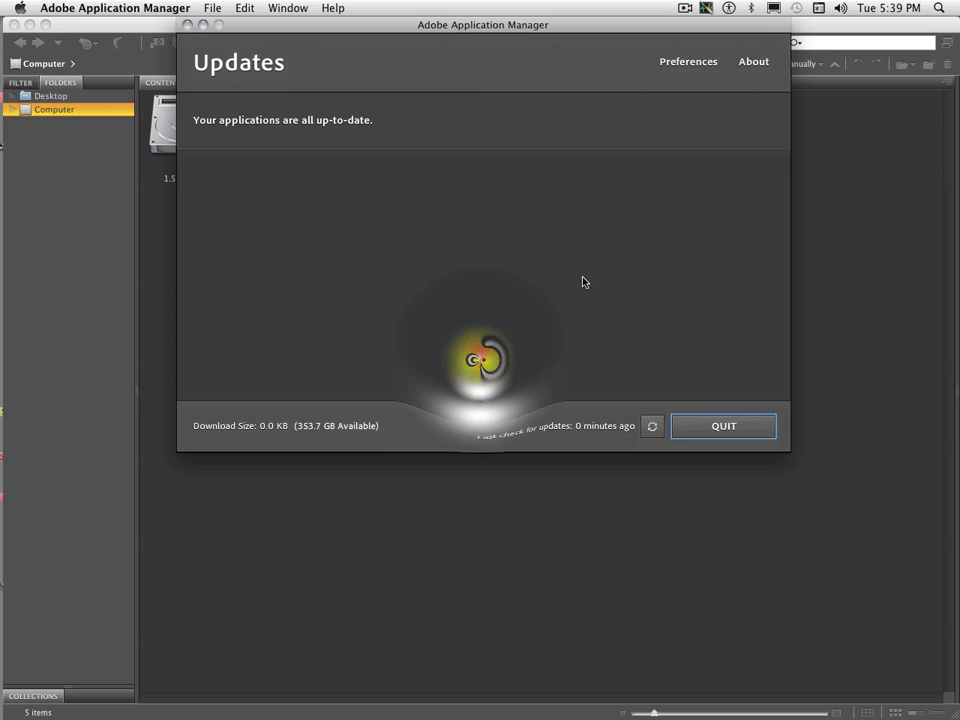
pyautogui.click(724, 426)
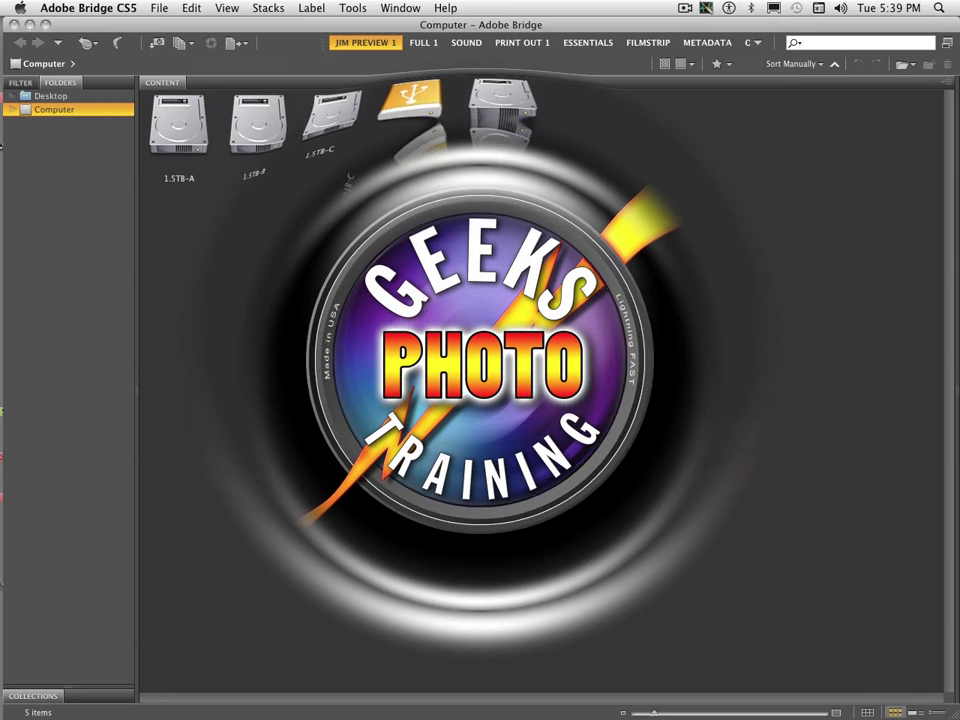